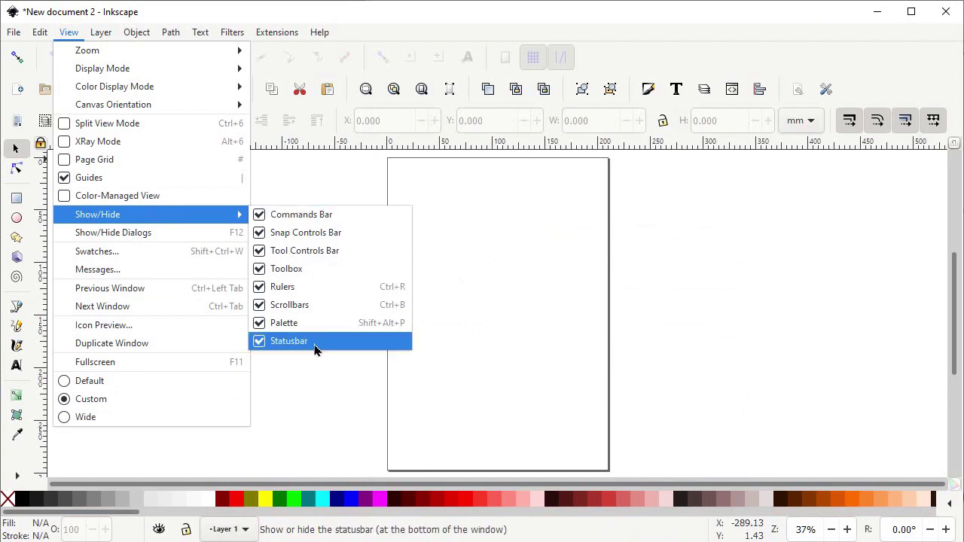
# Open the document properties and set both the display units and the custom page size units to px.
pyautogui.moveTo(9, 34)
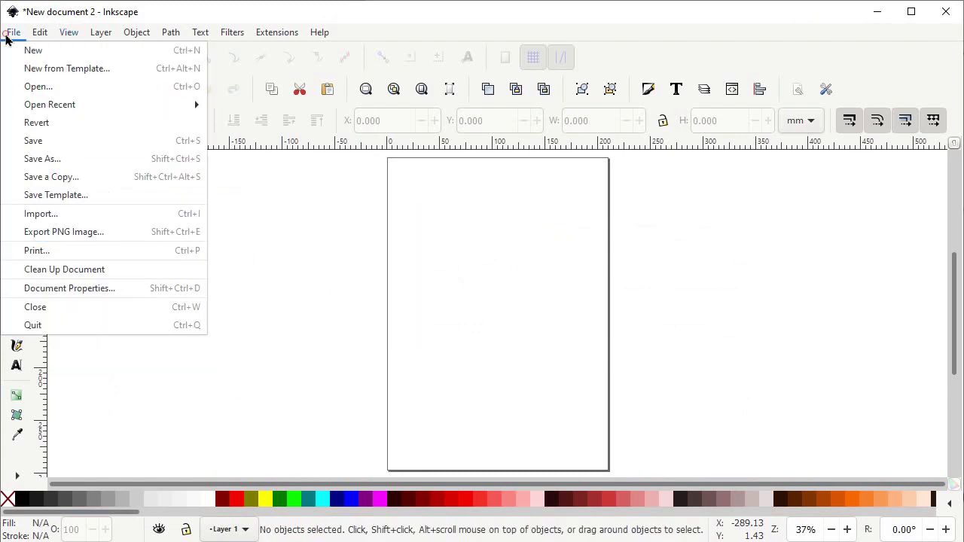
pyautogui.click(75, 291)
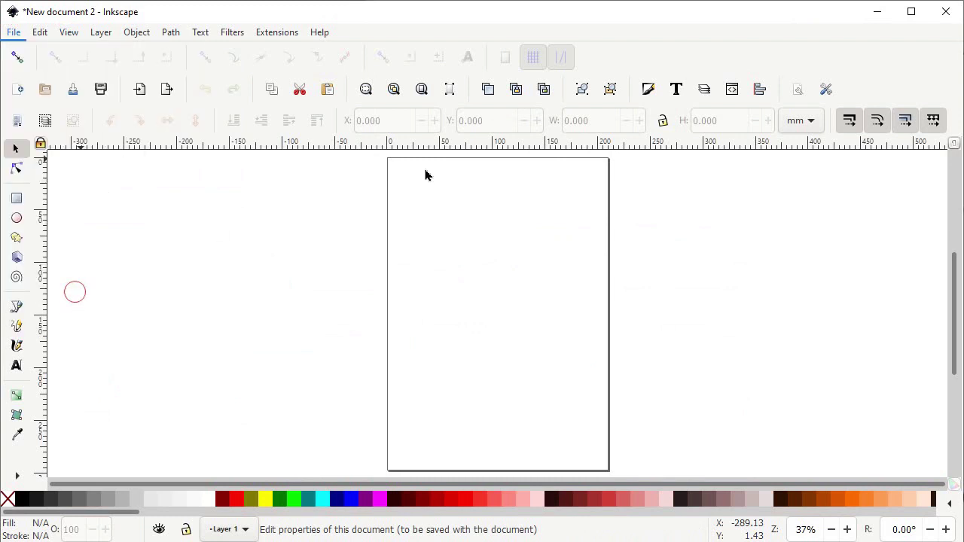
pyautogui.moveTo(775, 429); pyautogui.dragTo(374, 48)
pyautogui.click(288, 144)
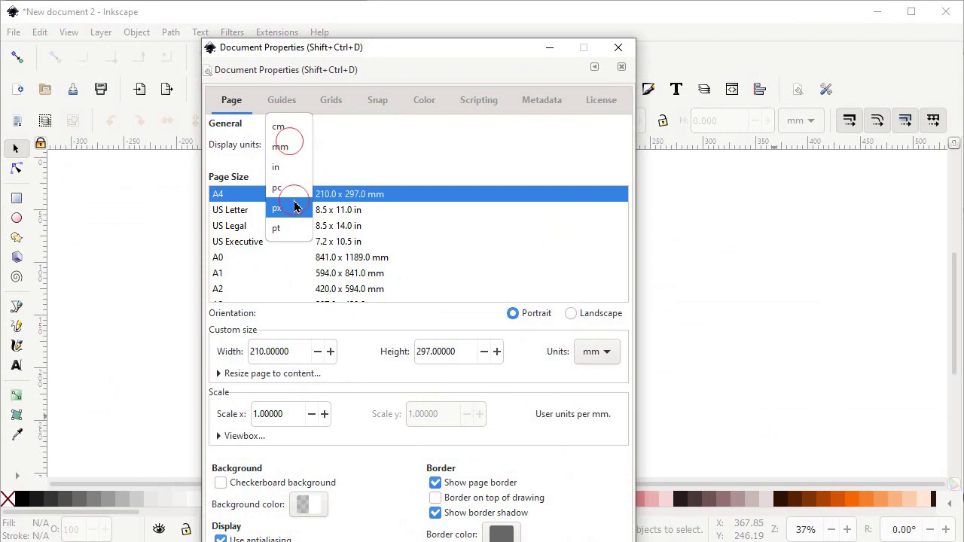
pyautogui.click(295, 207)
pyautogui.click(594, 357)
pyautogui.click(597, 416)
# Set the custom page size to 1280 px wide by 720 px high and close the document properties.
pyautogui.moveTo(291, 351); pyautogui.dragTo(245, 351)
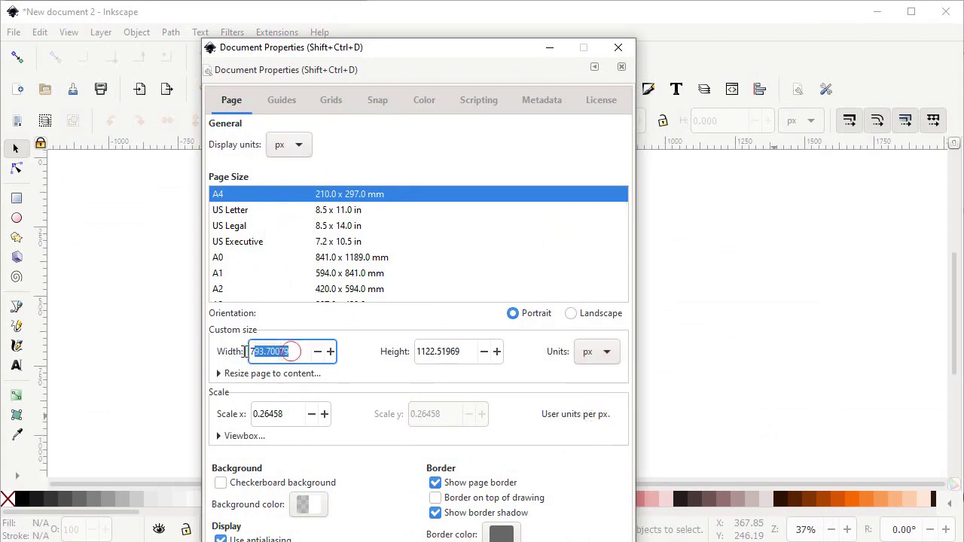
pyautogui.write('1280')
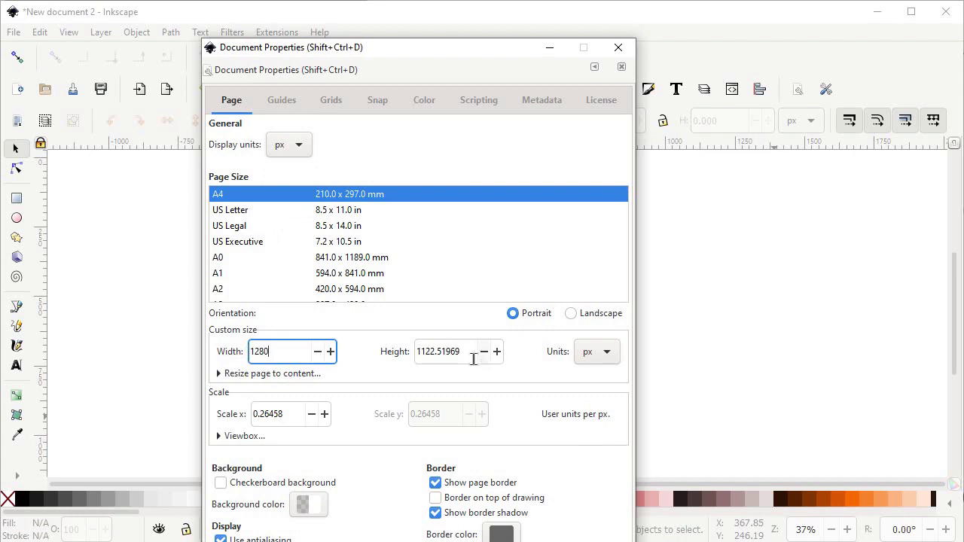
pyautogui.moveTo(469, 351); pyautogui.dragTo(409, 351)
pyautogui.write('720')
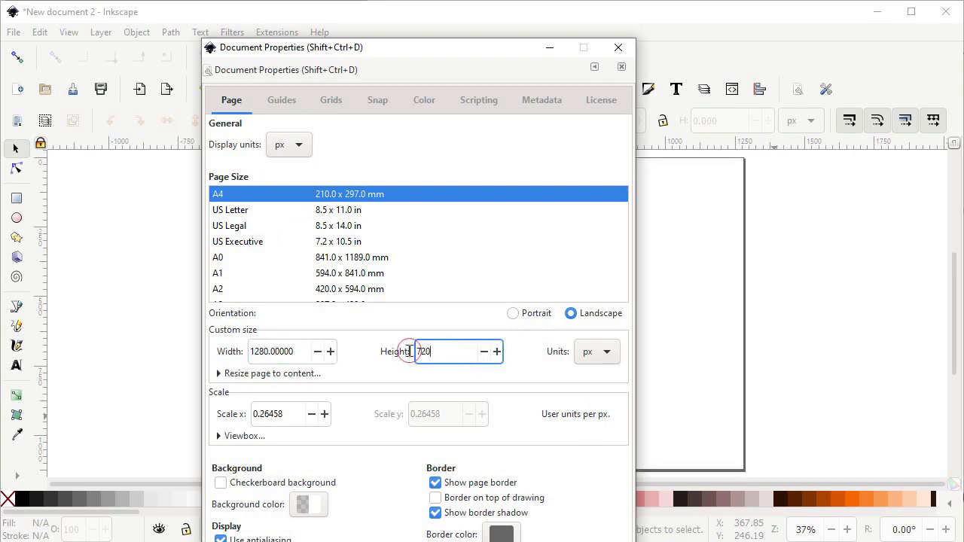
pyautogui.click(616, 48)
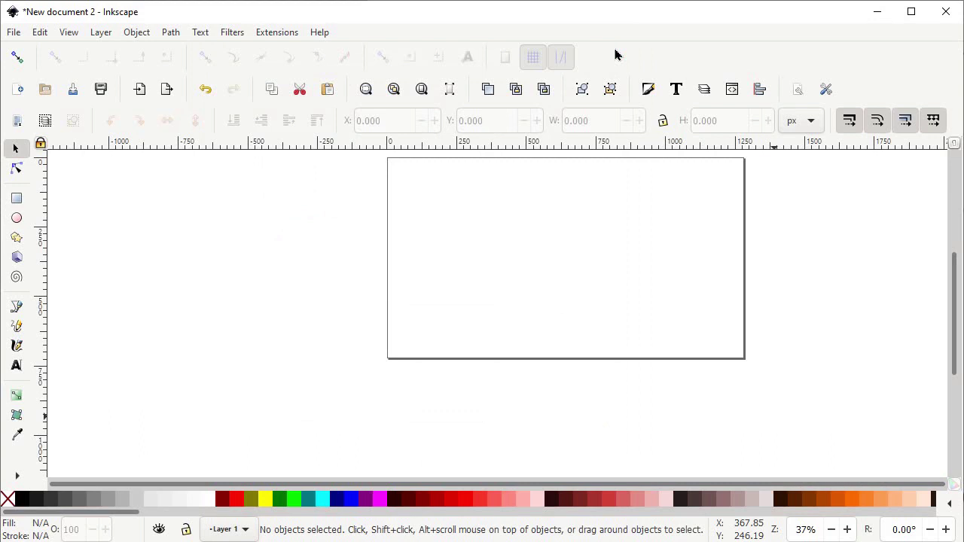
# Open the Fill and Stroke and the Align and Distribute dialogs beside the canvas.
pyautogui.click(646, 90)
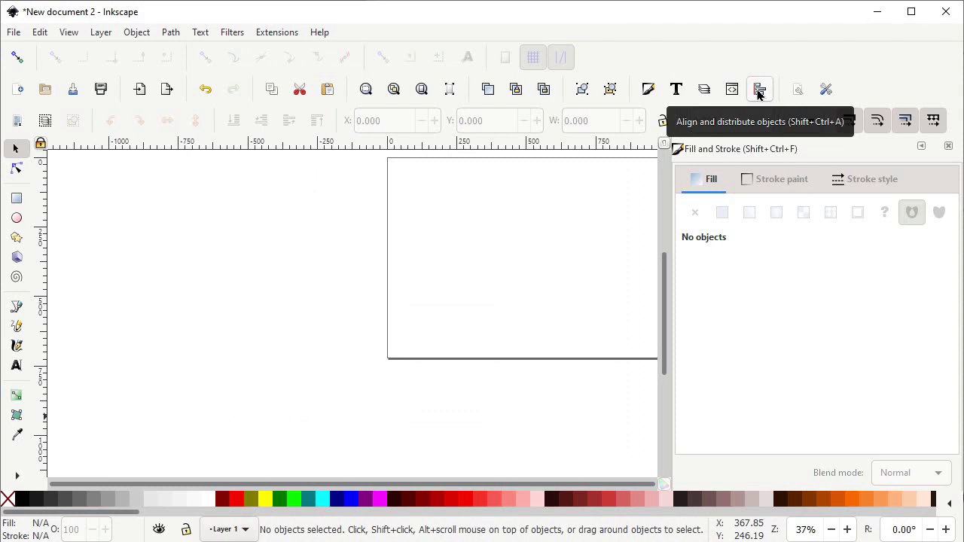
pyautogui.click(758, 91)
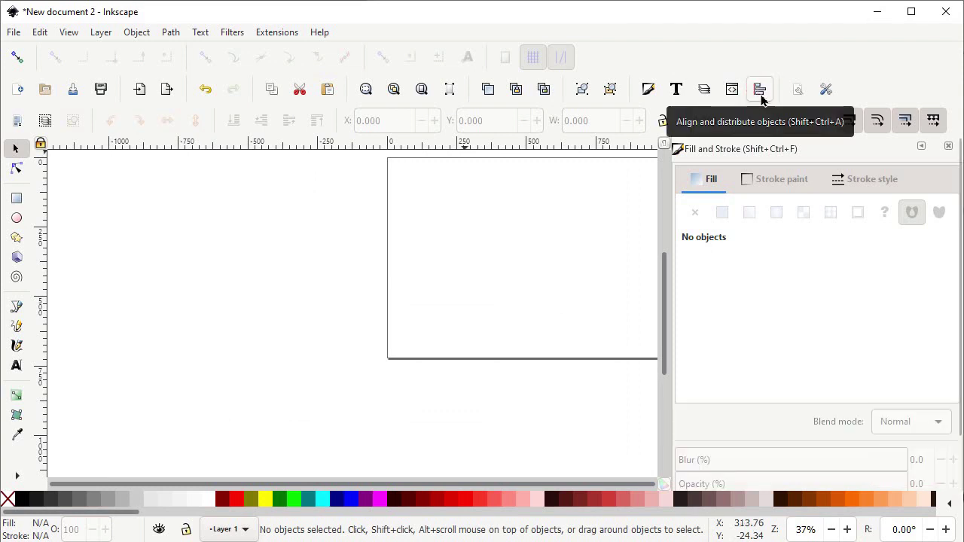
# Draw a rectangle about 531 by 163 px in the page's upper part, with no fill and a black stroke.
pyautogui.click(421, 90)
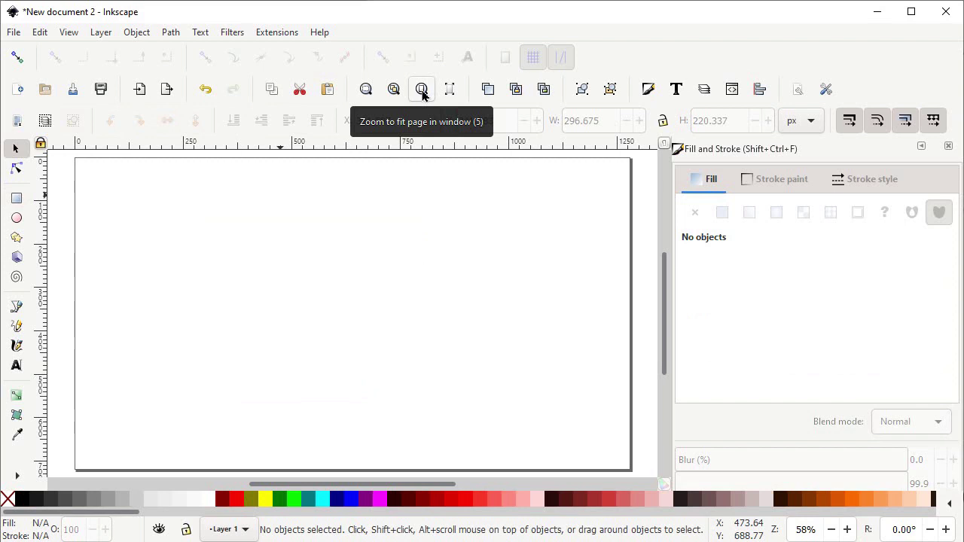
pyautogui.click(17, 199)
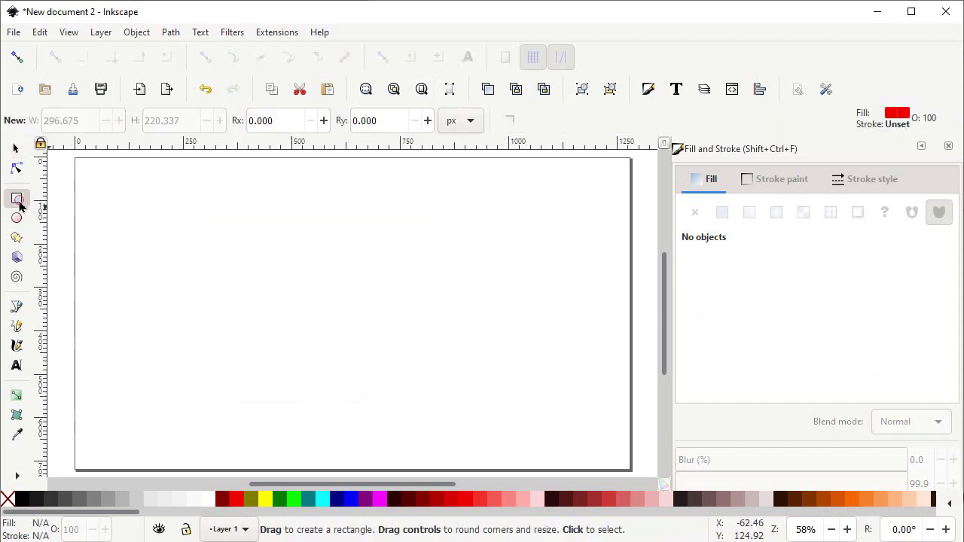
pyautogui.moveTo(183, 219); pyautogui.dragTo(413, 289)
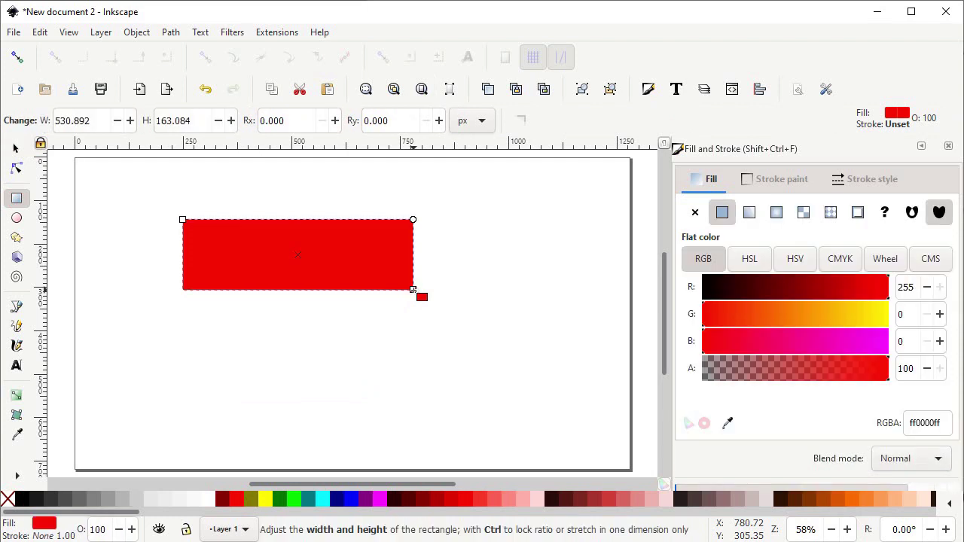
pyautogui.click(8, 501)
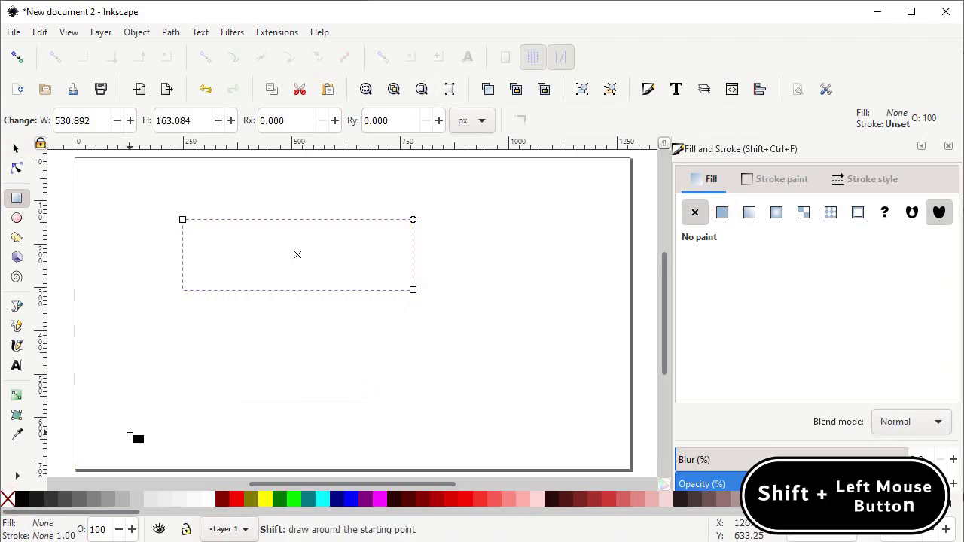
pyautogui.keyDown('shift'); pyautogui.click(21, 503); pyautogui.keyUp('shift')
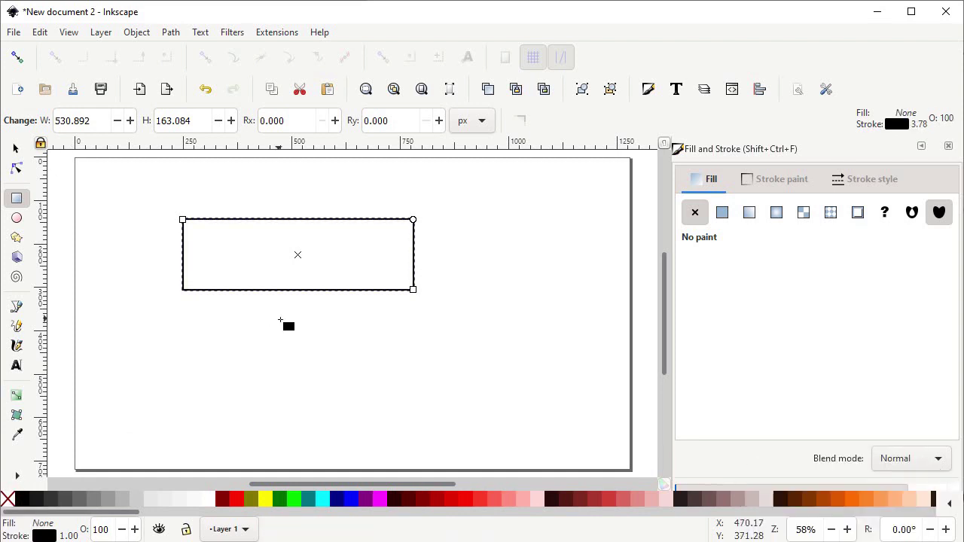
# Resize the rectangle to 250 px wide by 75 px high and move it to about X 503, Y 142.
pyautogui.click(17, 149)
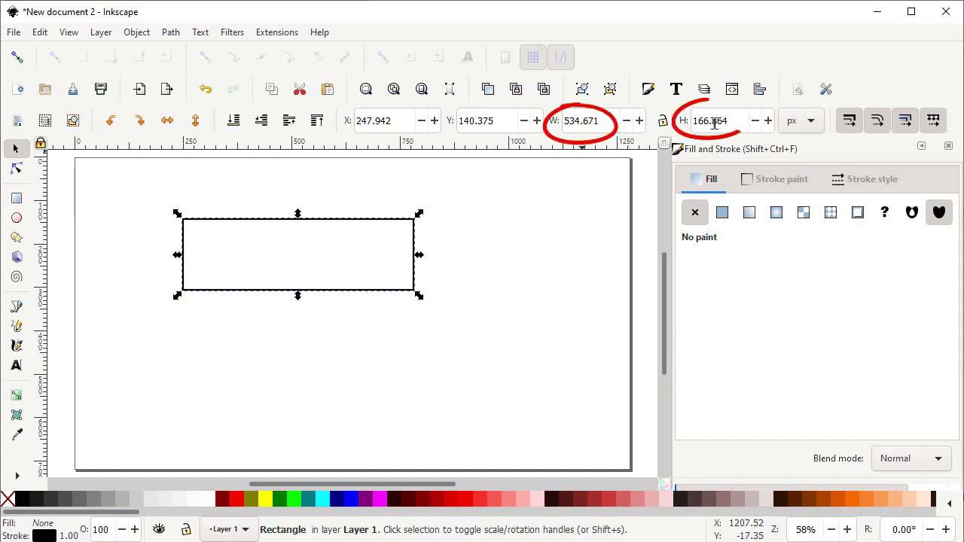
pyautogui.click(611, 125)
pyautogui.doubleClick(611, 125)
pyautogui.write('250')
pyautogui.moveTo(734, 120); pyautogui.dragTo(681, 122)
pyautogui.write('75')
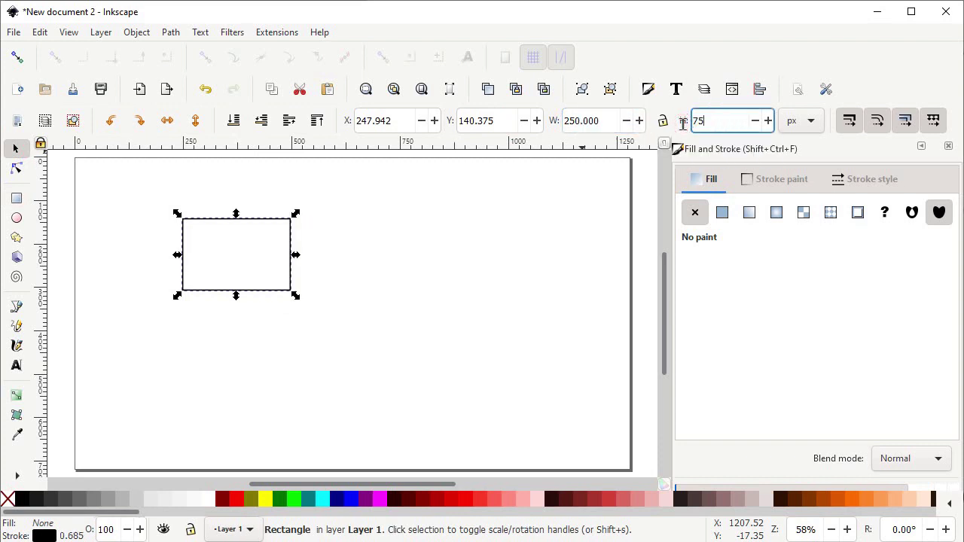
pyautogui.press('Return')
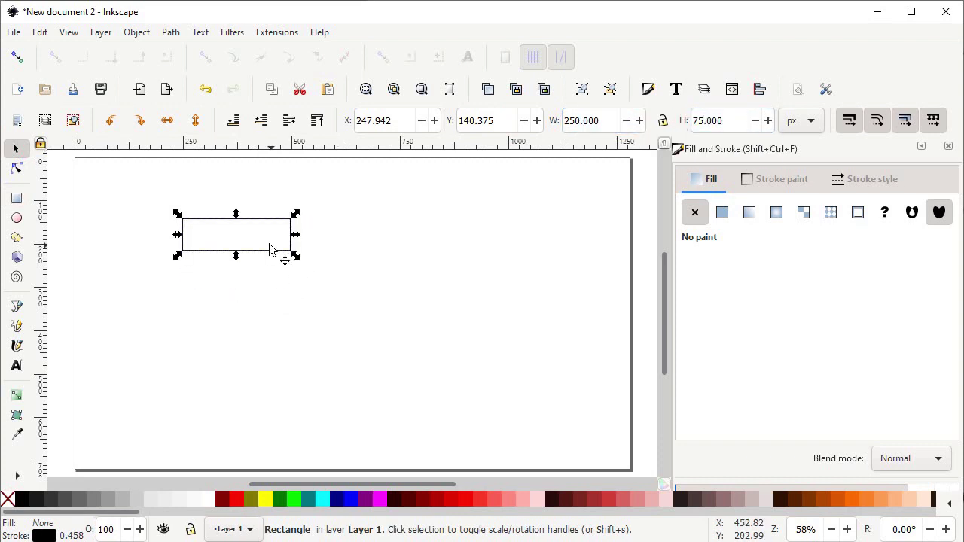
pyautogui.moveTo(284, 221); pyautogui.dragTo(377, 223)
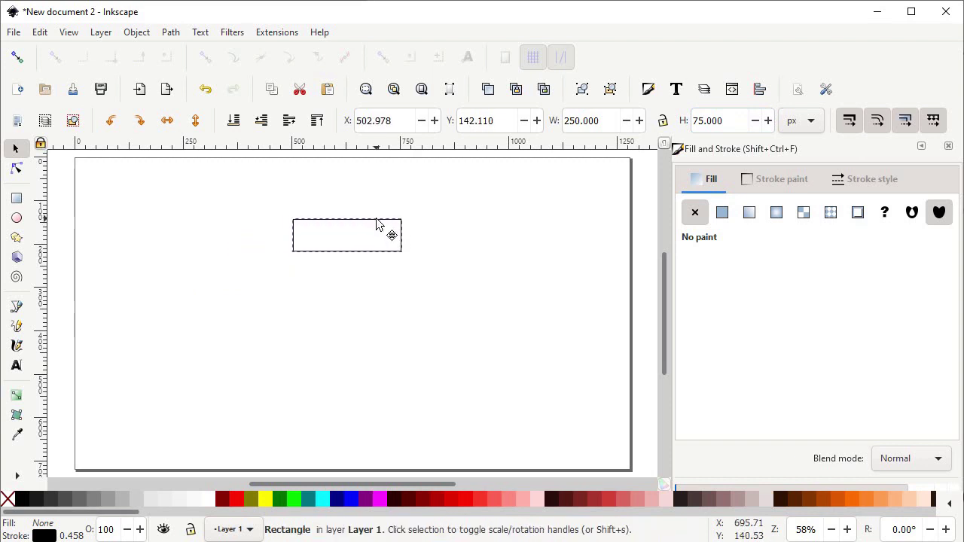
# Duplicate the rectangle and move the copy below the original, to about X 508, Y 267.
pyautogui.rightClick(376, 224)
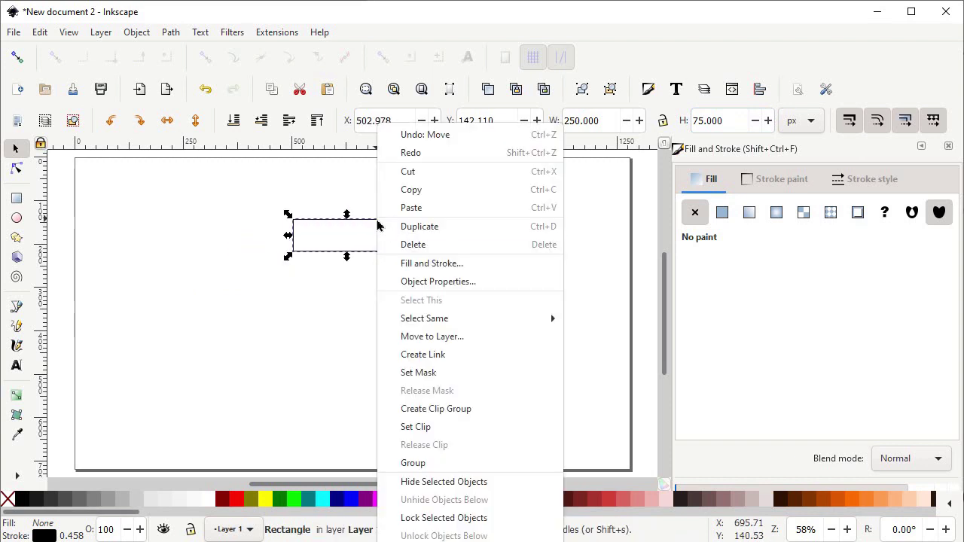
pyautogui.click(403, 225)
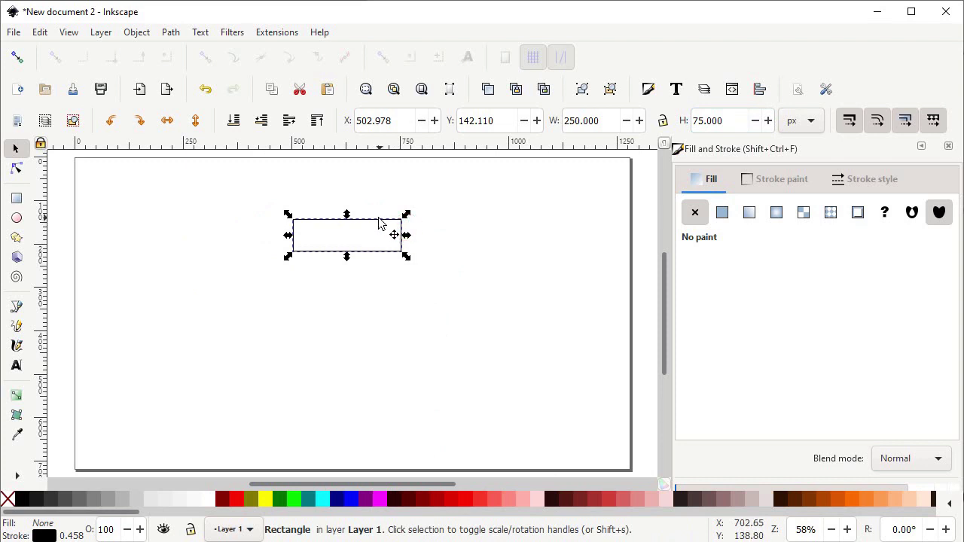
pyautogui.moveTo(380, 226); pyautogui.dragTo(383, 281)
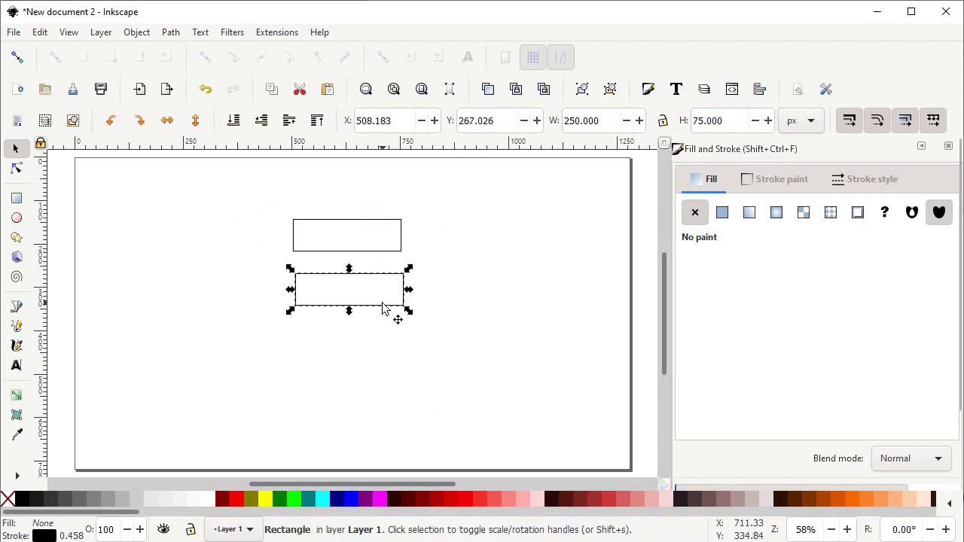
# Set the lower rectangle's height to 50 px and deselect it.
pyautogui.tripleClick(728, 125)
pyautogui.write('50')
pyautogui.press('Return')
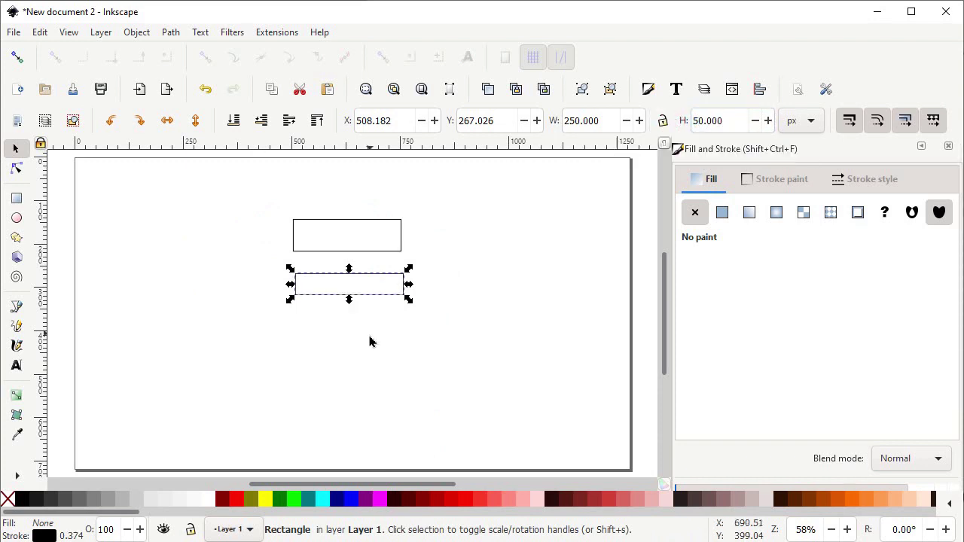
pyautogui.click(305, 291)
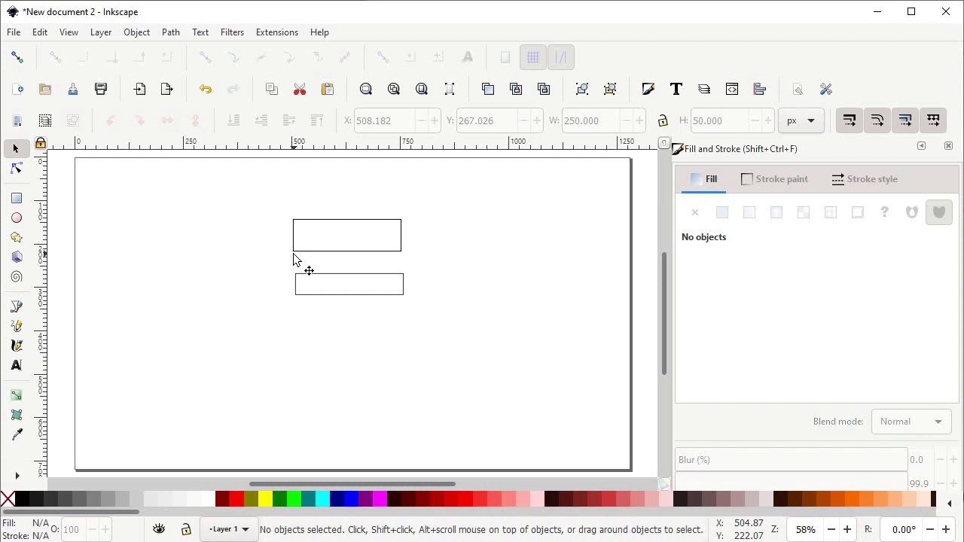
# Enable snapping of nodes to cusp nodes and snap the 50 px rectangle's upper-left corner to the upper rectangle's lower-left corner.
pyautogui.click(17, 62)
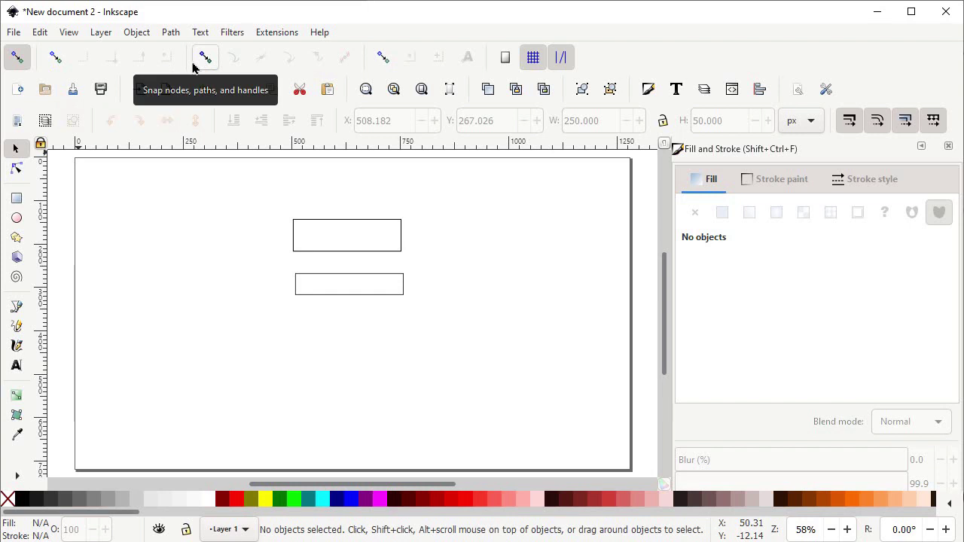
pyautogui.click(195, 63)
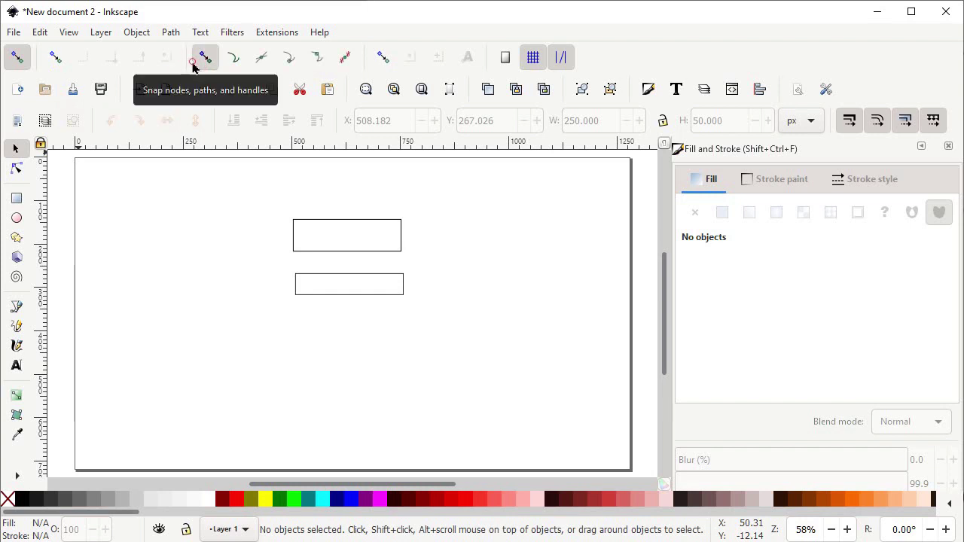
pyautogui.click(289, 58)
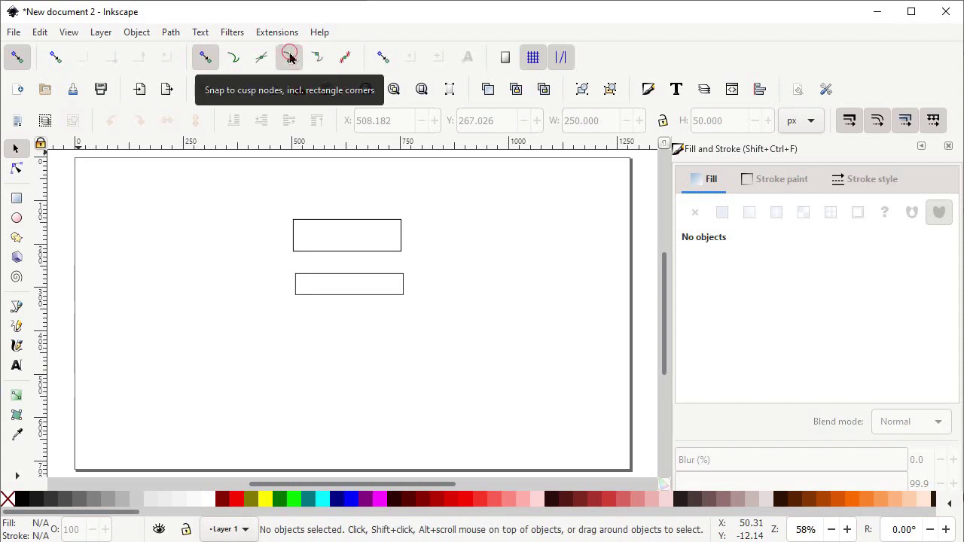
pyautogui.hotkey('ctrl', 'z')
pyautogui.moveTo(309, 280)
pyautogui.mouseDown()
pyautogui.moveTo(308, 294)
pyautogui.moveTo(303, 263)
pyautogui.mouseUp()
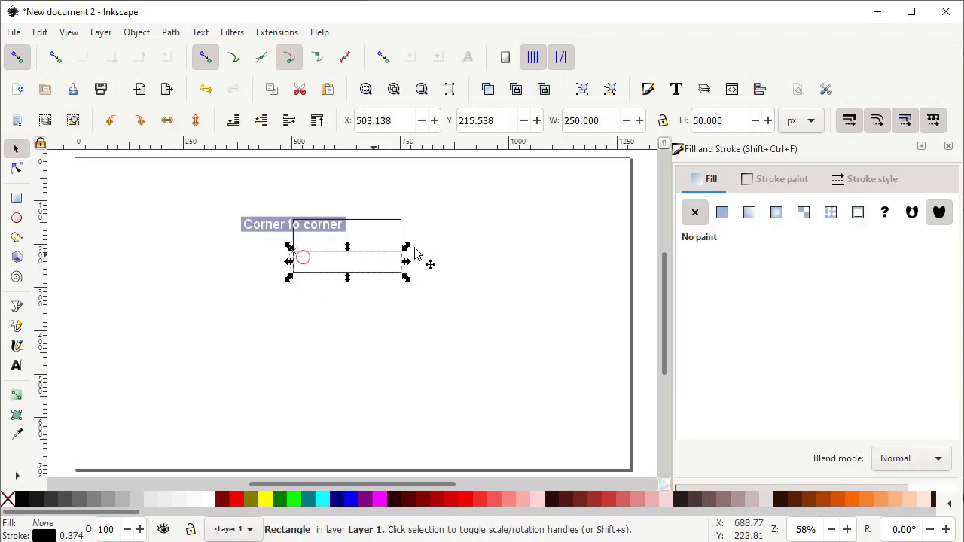
# Duplicate the 75 px high rectangle and snap the copy corner to corner directly beneath the 50 px high rectangle.
pyautogui.click(369, 223)
pyautogui.rightClick(369, 220)
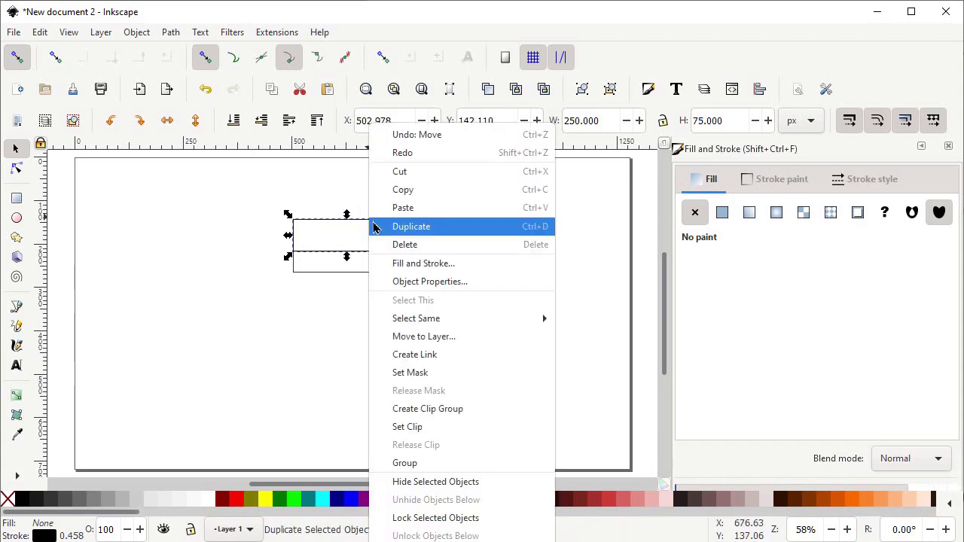
pyautogui.click(393, 235)
pyautogui.moveTo(302, 226); pyautogui.dragTo(402, 312)
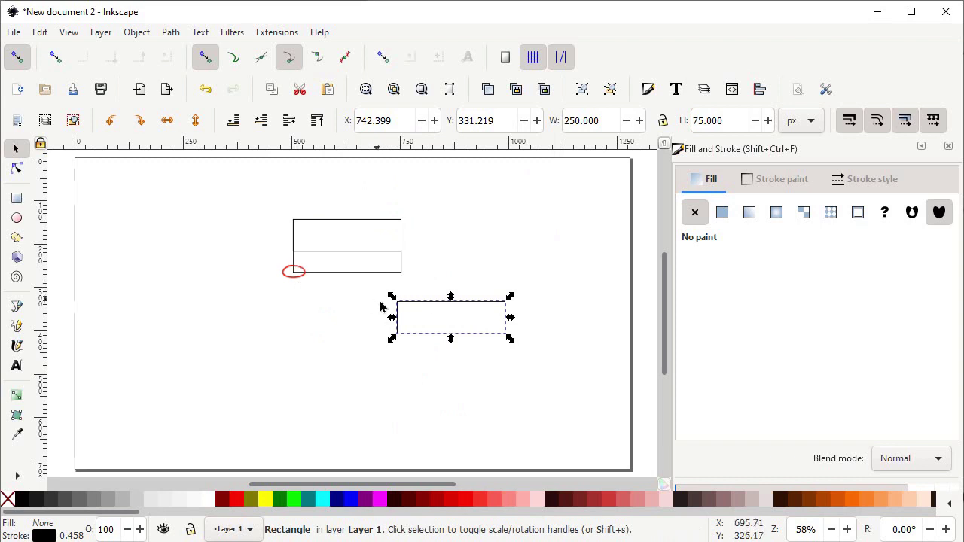
pyautogui.moveTo(424, 303); pyautogui.dragTo(319, 281)
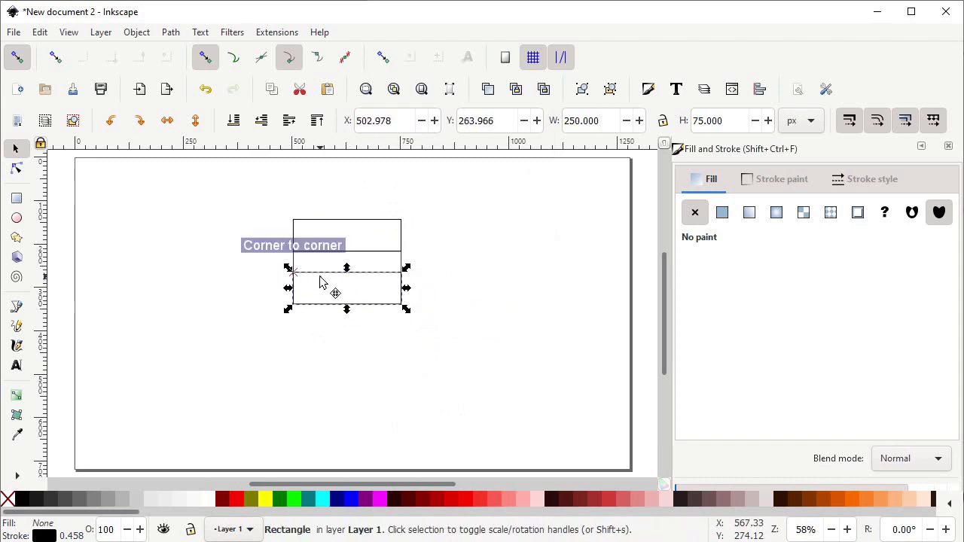
pyautogui.click(376, 324)
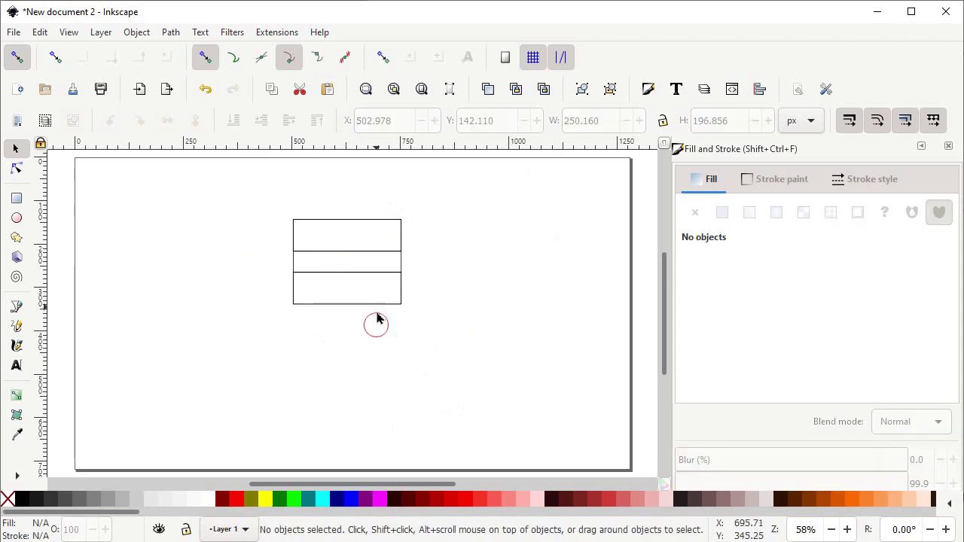
# Select the three stacked rectangles, fit the view to them and enable snapping to paths.
pyautogui.moveTo(426, 200); pyautogui.dragTo(265, 354)
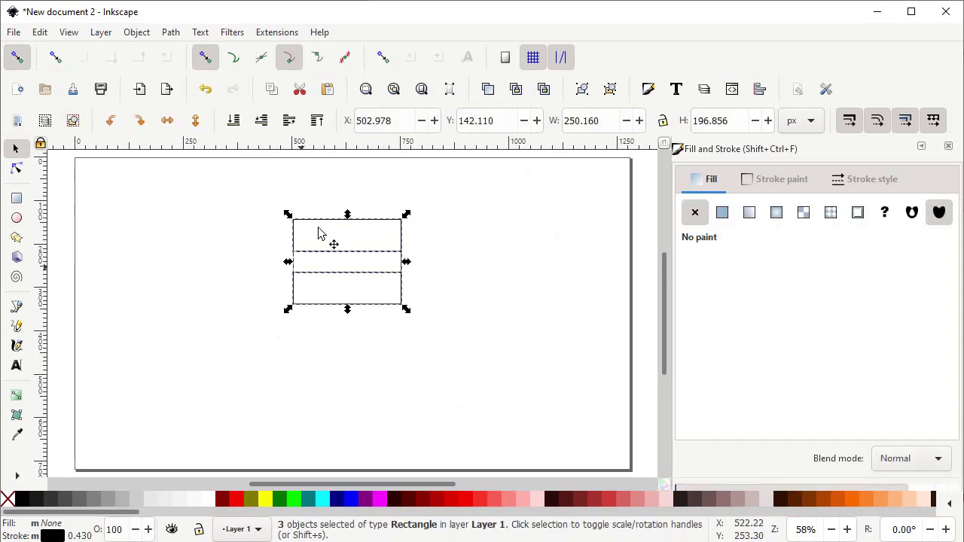
pyautogui.click(364, 90)
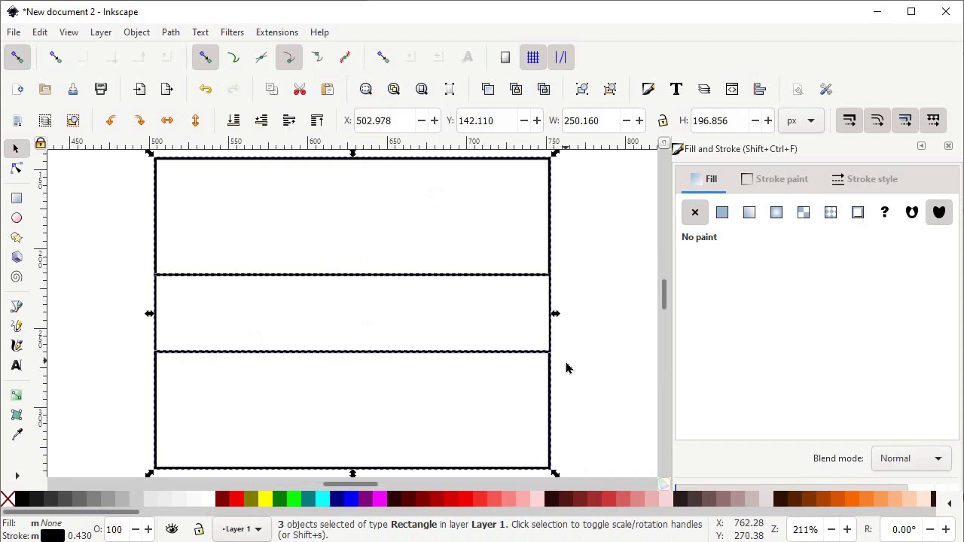
pyautogui.click(239, 58)
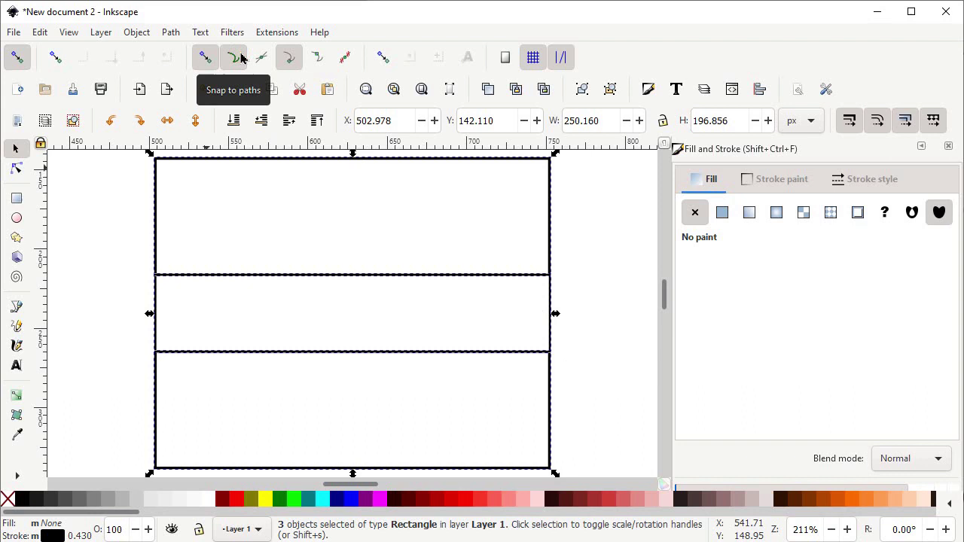
# Draw a square about 73 px wide, snapped into the right end of the lowest rectangle, and give it a red stroke.
pyautogui.click(16, 198)
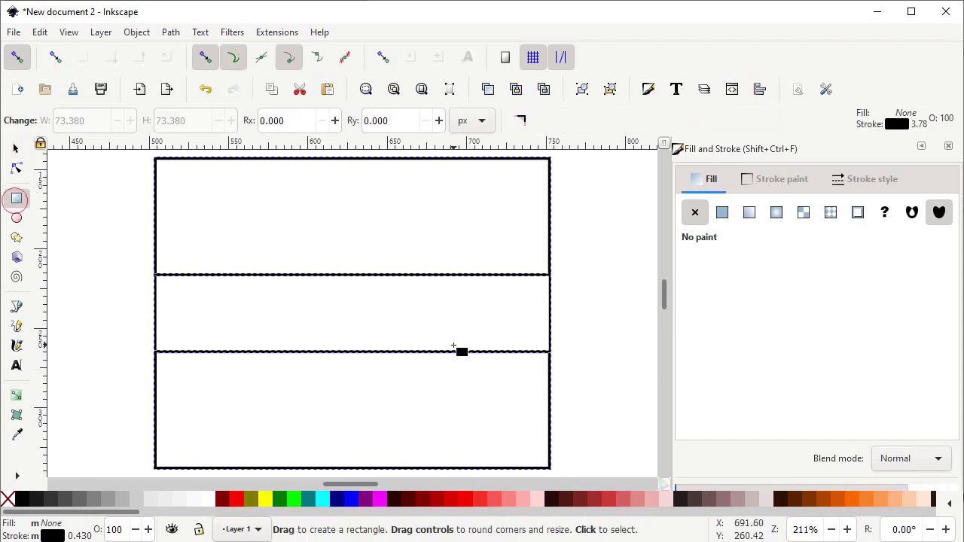
pyautogui.keyDown('ctrl'); pyautogui.click(549, 356); pyautogui.keyUp('ctrl')
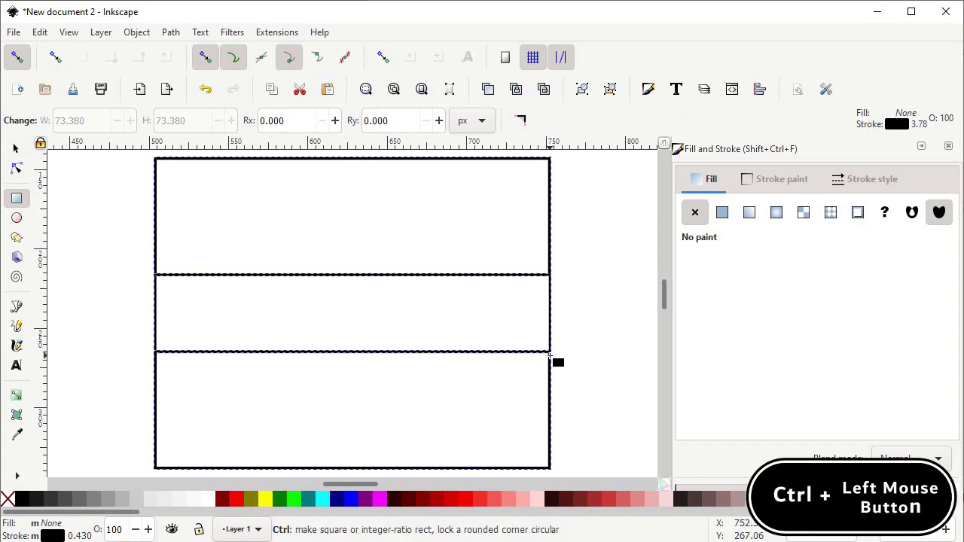
pyautogui.moveTo(549, 355); pyautogui.dragTo(430, 469)
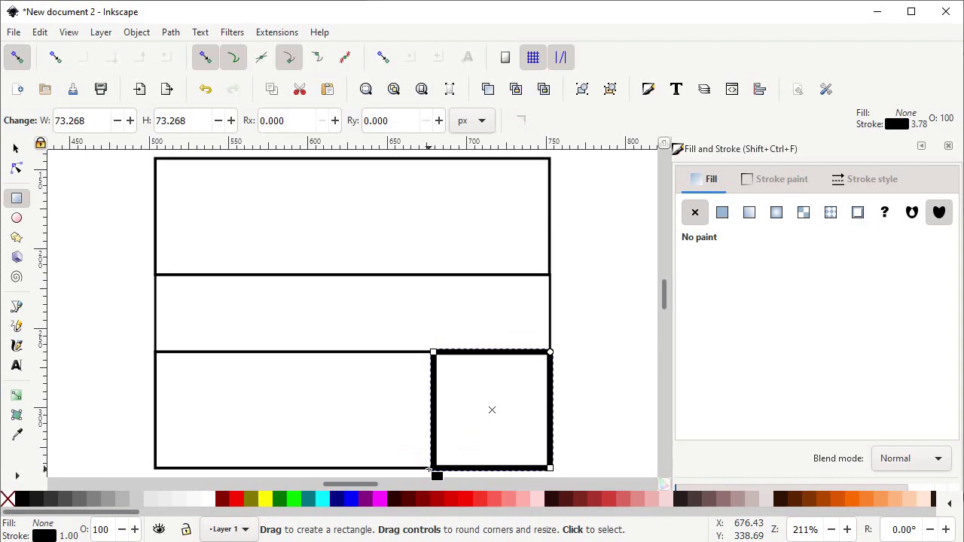
pyautogui.keyDown('shift'); pyautogui.click(431, 472); pyautogui.keyUp('shift')
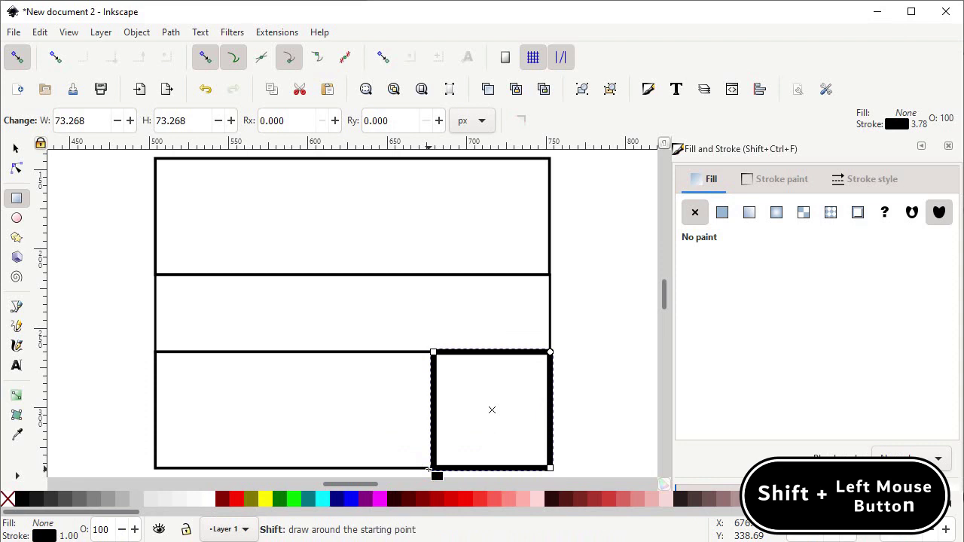
pyautogui.keyDown('shift'); pyautogui.click(470, 505); pyautogui.keyUp('shift')
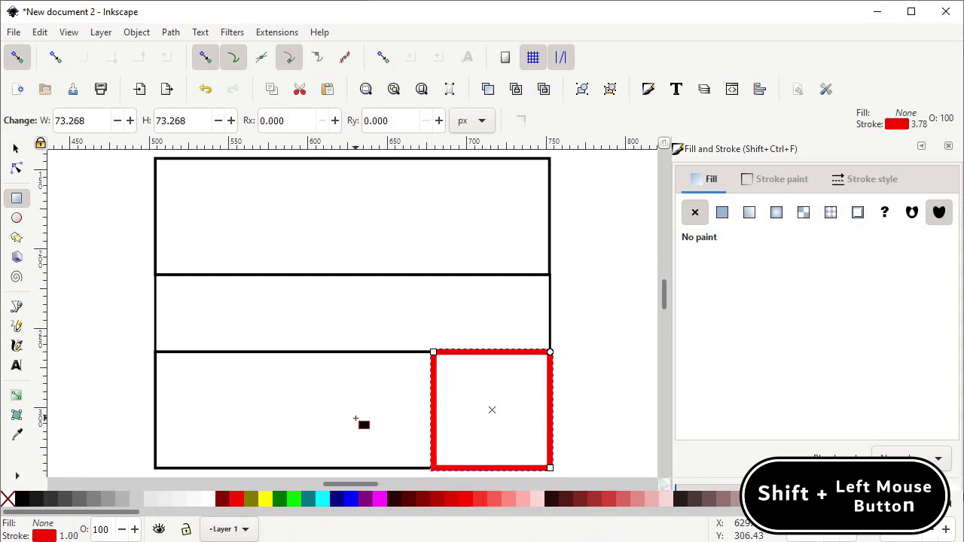
# Narrow the lowest black rectangle to about 177 px wide so its right edge meets the red square.
pyautogui.click(16, 150)
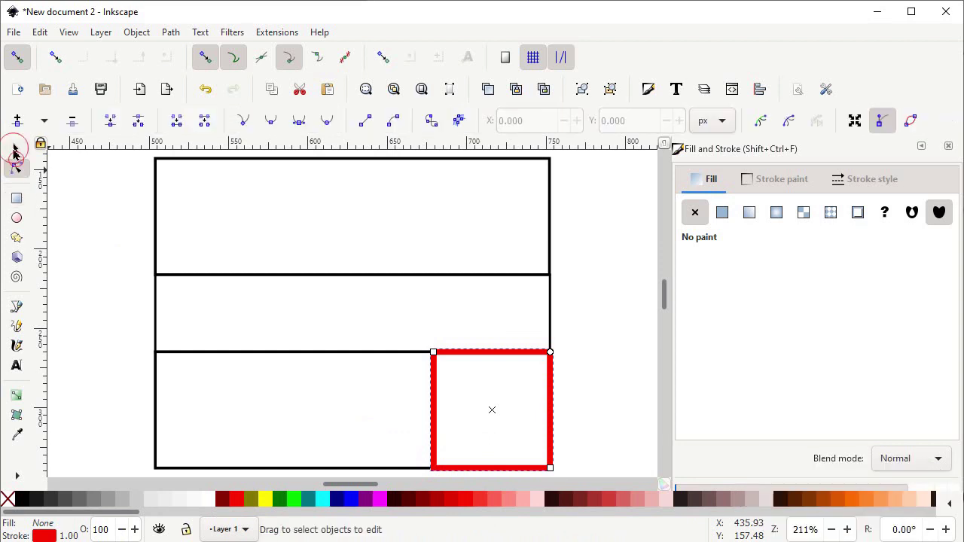
pyautogui.click(156, 381)
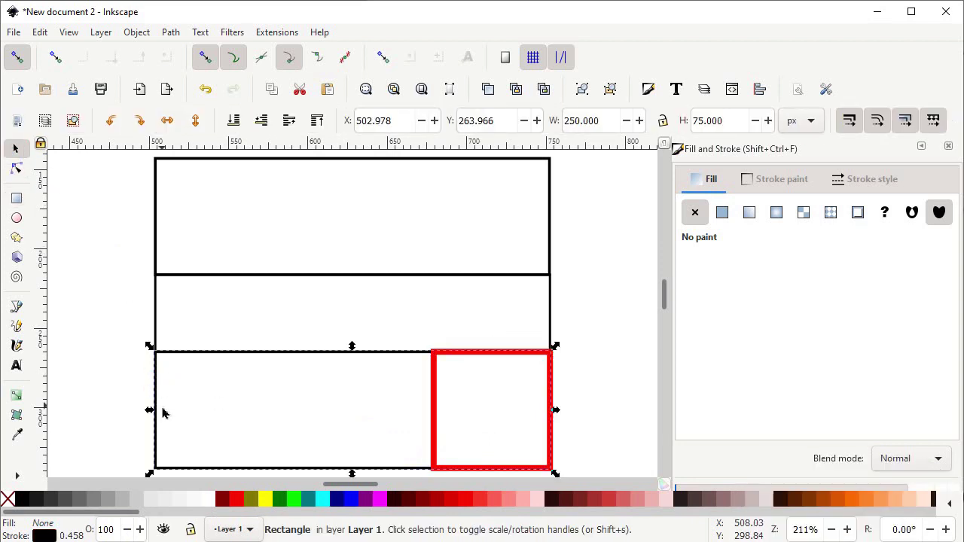
pyautogui.moveTo(556, 348); pyautogui.dragTo(444, 351)
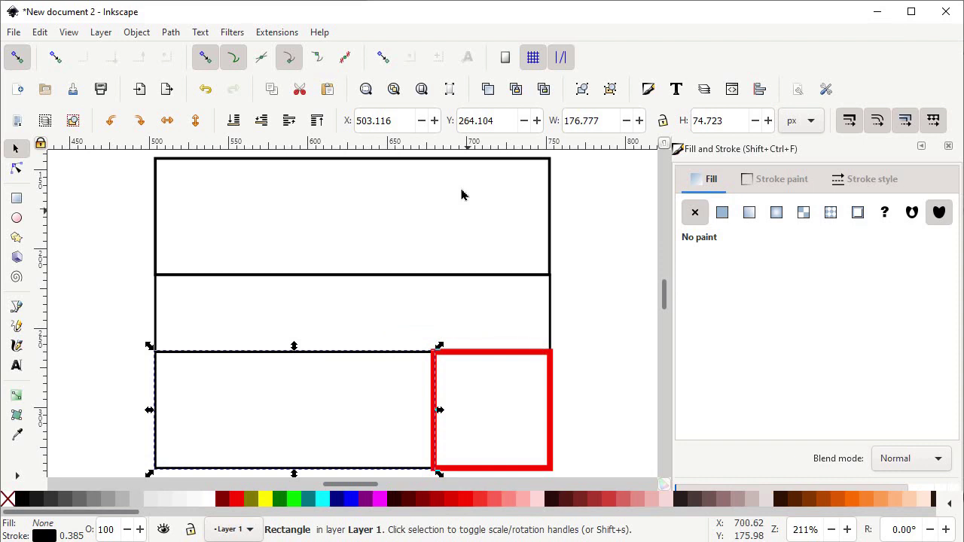
# Duplicate the narrowed rectangle, rotate the copy 90° clockwise and snap its upper-left corner to the original's upper-left corner.
pyautogui.click(425, 94)
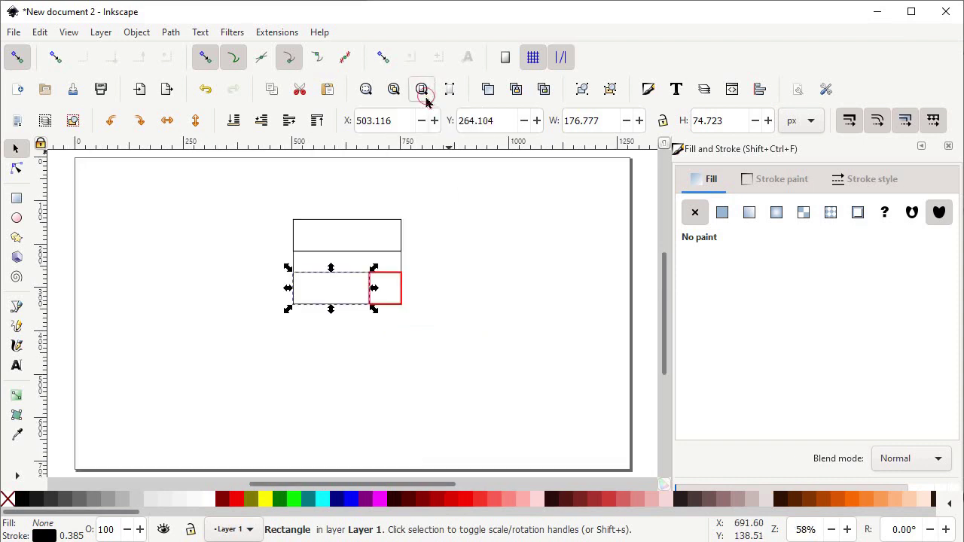
pyautogui.rightClick(312, 308)
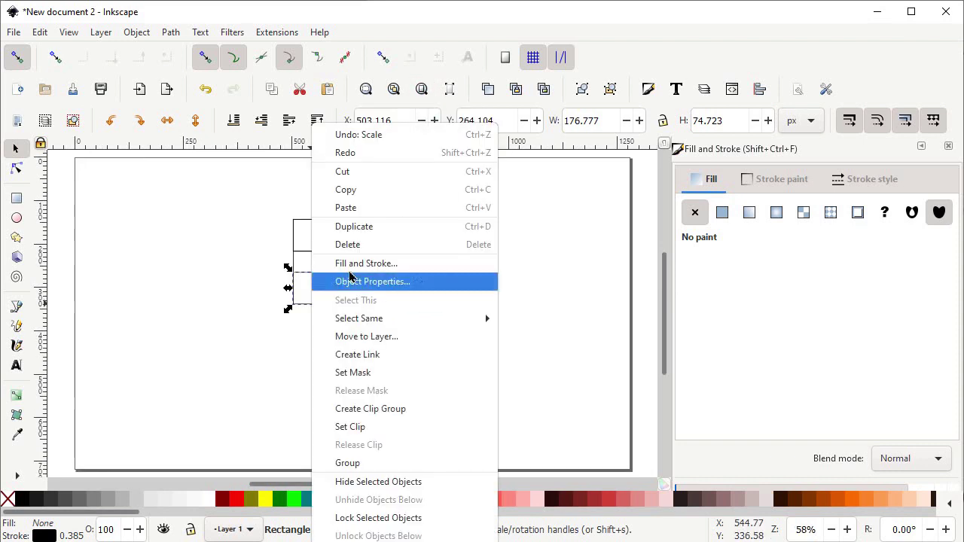
pyautogui.click(355, 231)
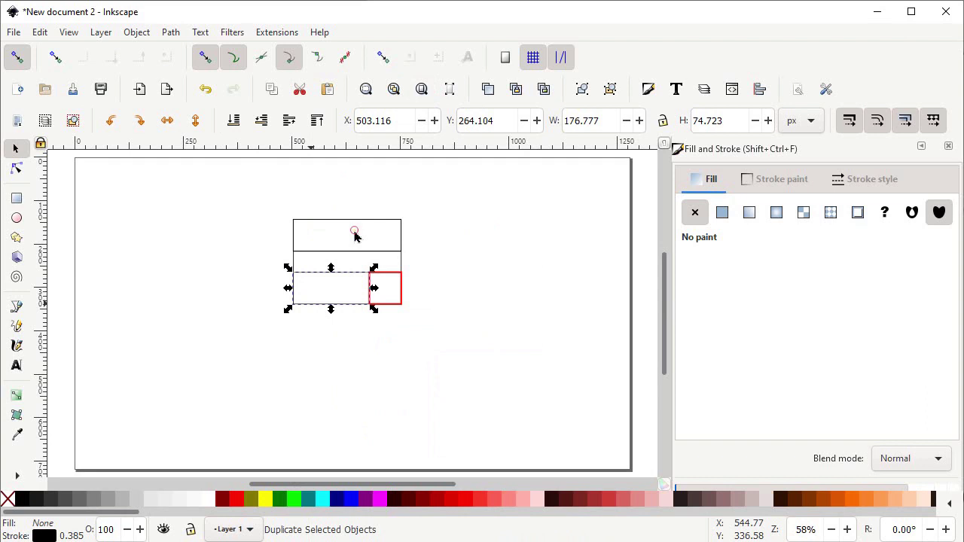
pyautogui.click(140, 126)
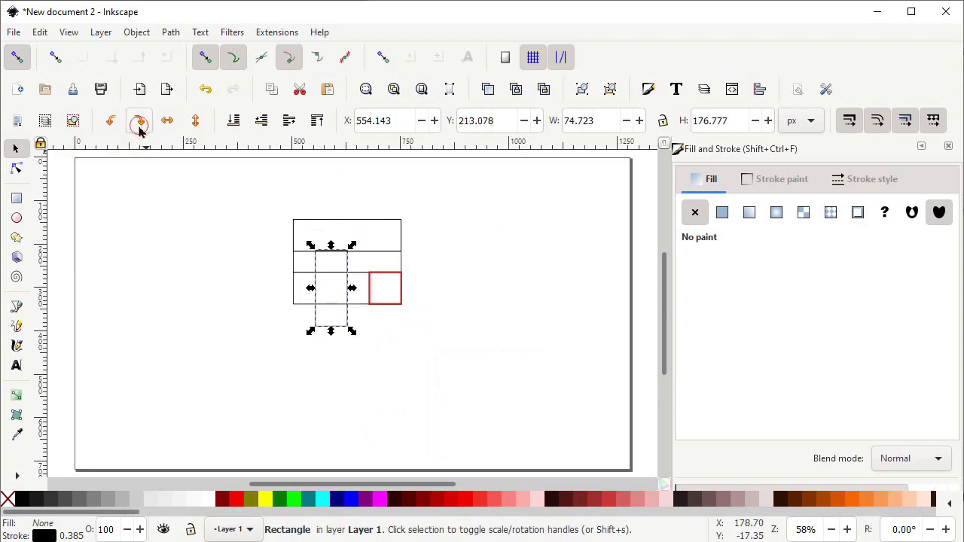
pyautogui.moveTo(316, 260); pyautogui.dragTo(294, 293)
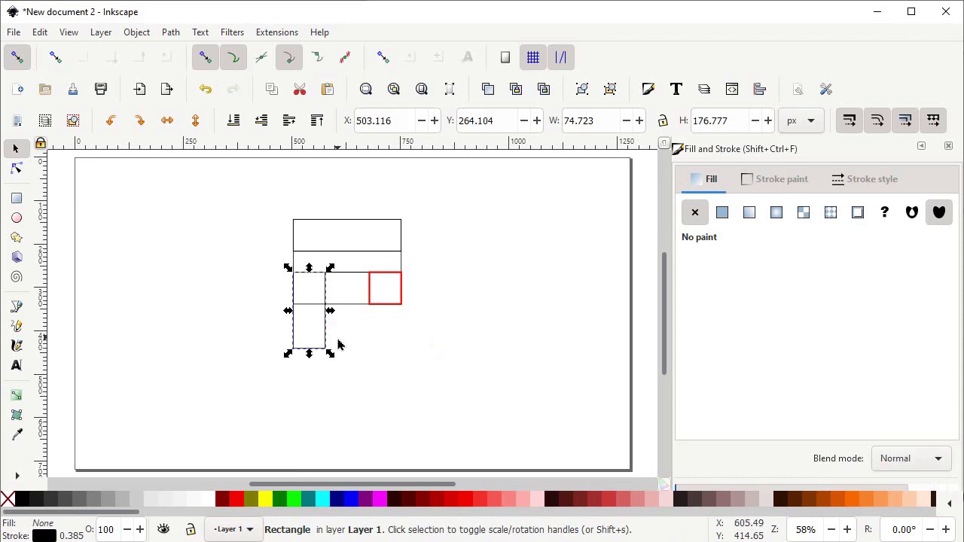
# Align the red square's bottom edge with the vertical rectangle's bottom edge, relative to the last selected object.
pyautogui.click(411, 334)
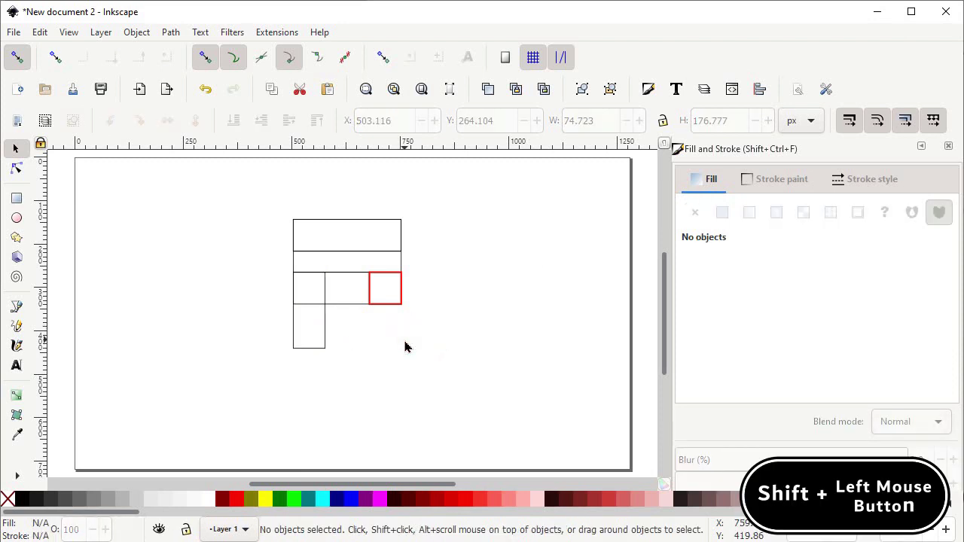
pyautogui.press('shift')
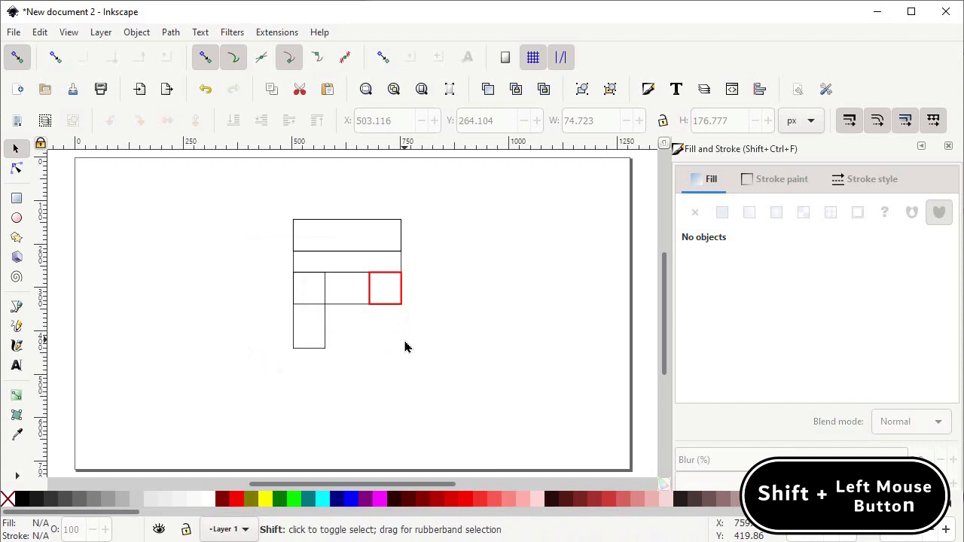
pyautogui.keyDown('shift'); pyautogui.click(403, 303); pyautogui.keyUp('shift')
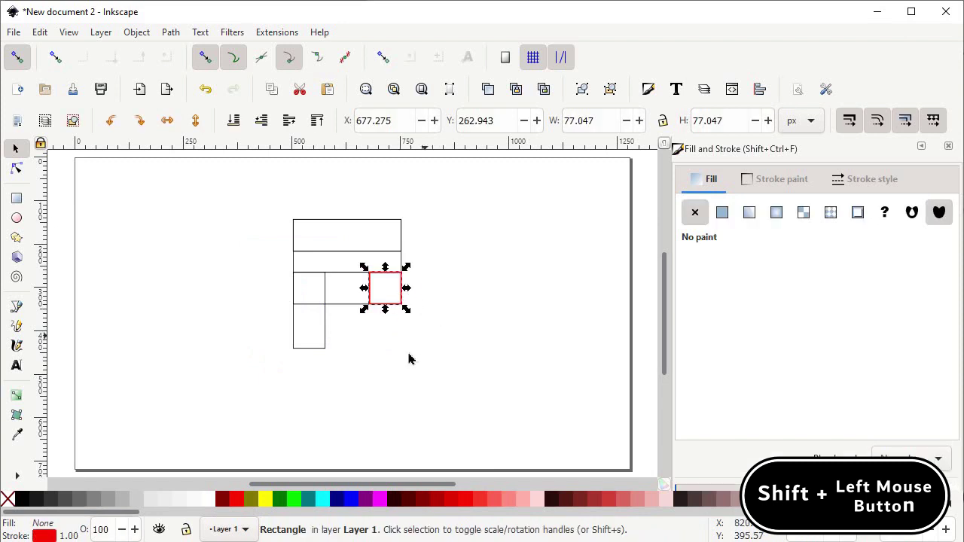
pyautogui.keyDown('shift'); pyautogui.click(324, 348); pyautogui.keyUp('shift')
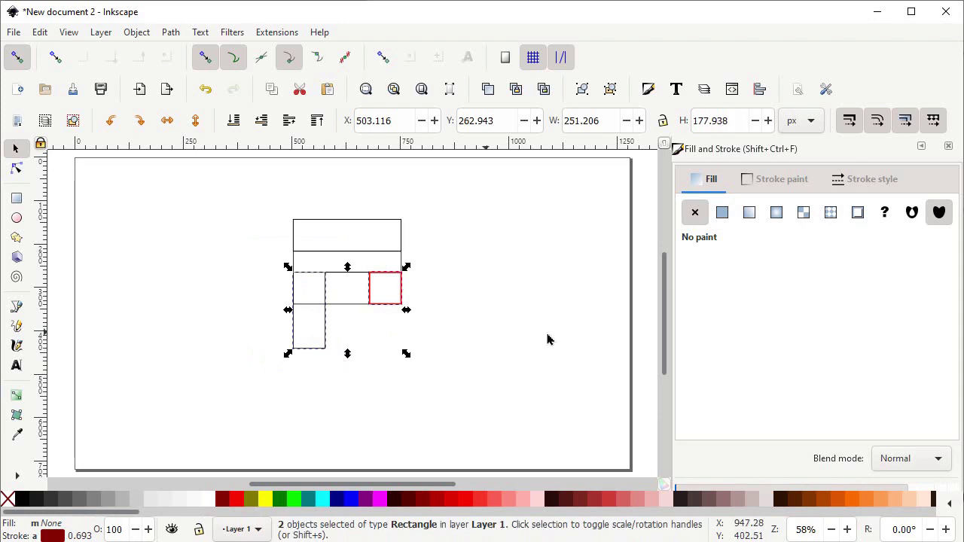
pyautogui.hotkey('ctrl', 'shift', 'a')
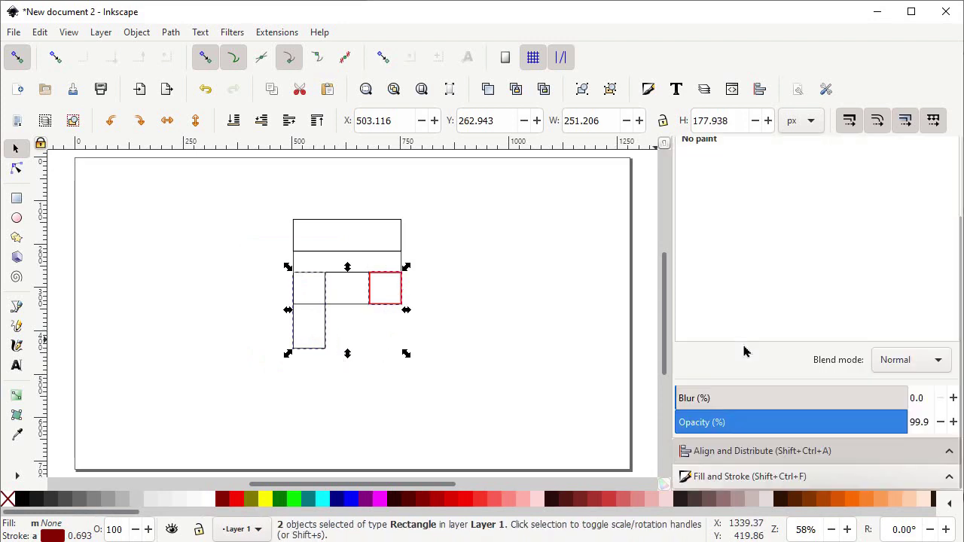
pyautogui.click(783, 451)
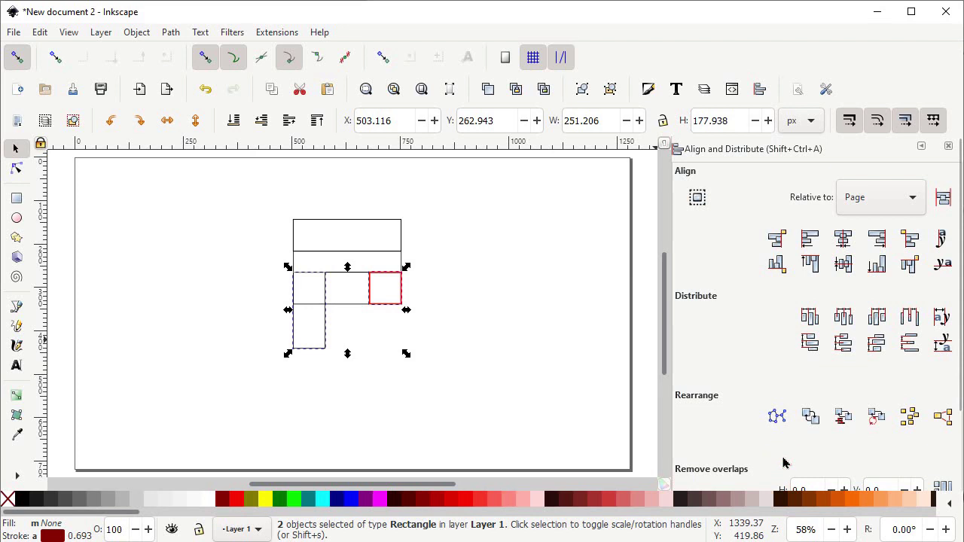
pyautogui.click(880, 199)
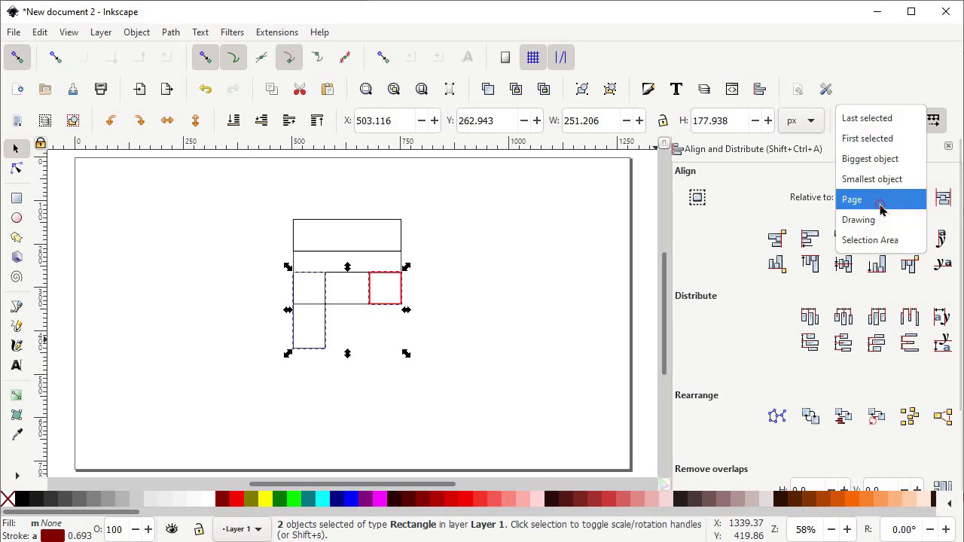
pyautogui.click(873, 121)
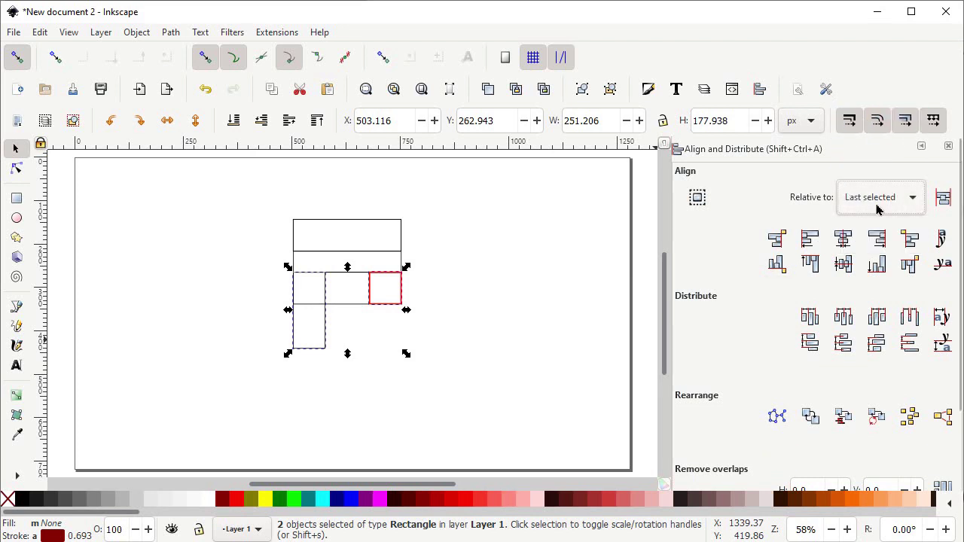
pyautogui.click(877, 265)
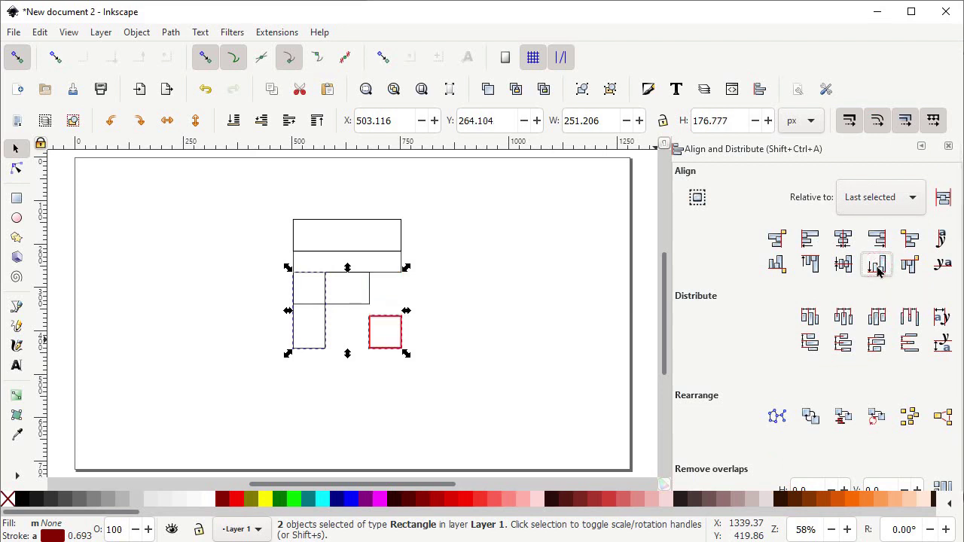
# Delete the 50 px high spacer rectangle beneath the top rectangle.
pyautogui.click(516, 328)
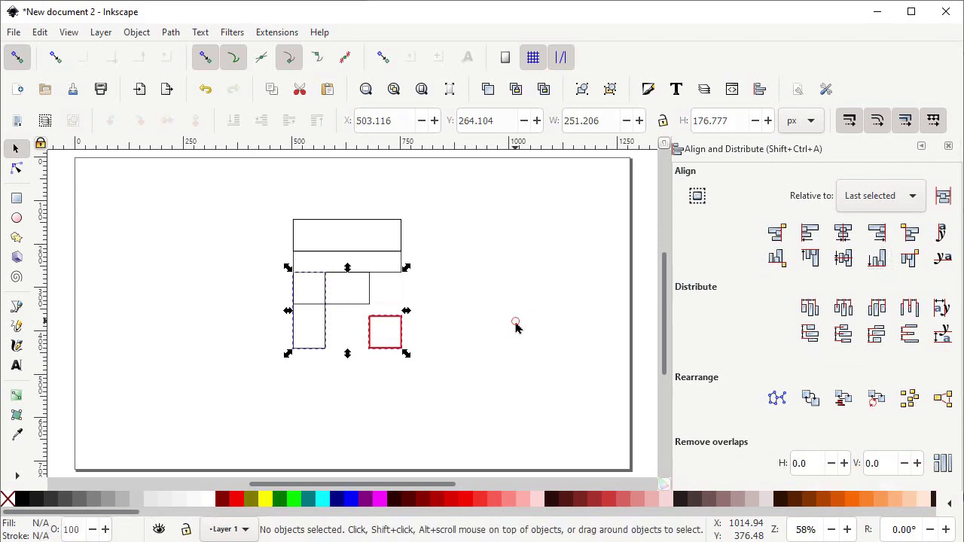
pyautogui.click(405, 269)
pyautogui.press('Delete')
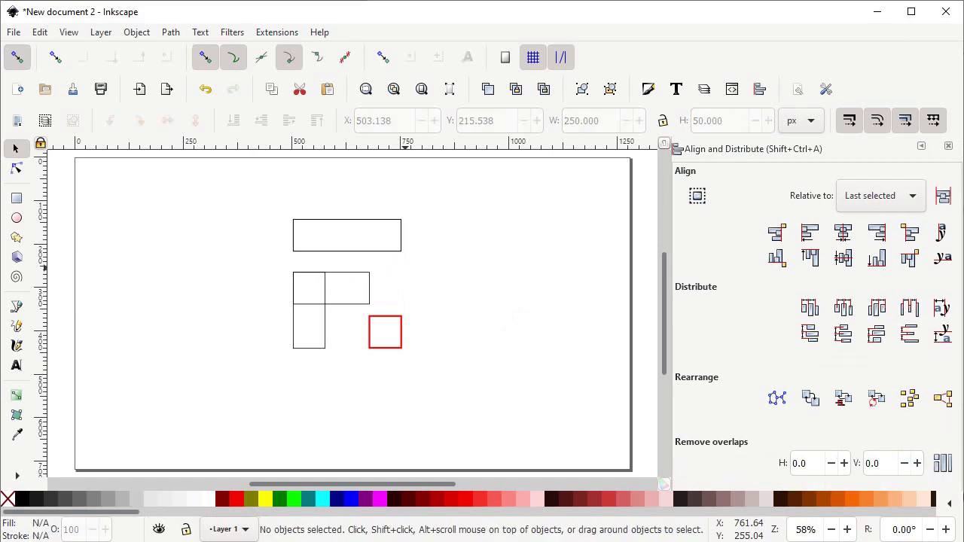
# Round the red square's corners fully into a circle with a radius of about 37 px, and deselect it.
pyautogui.click(401, 318)
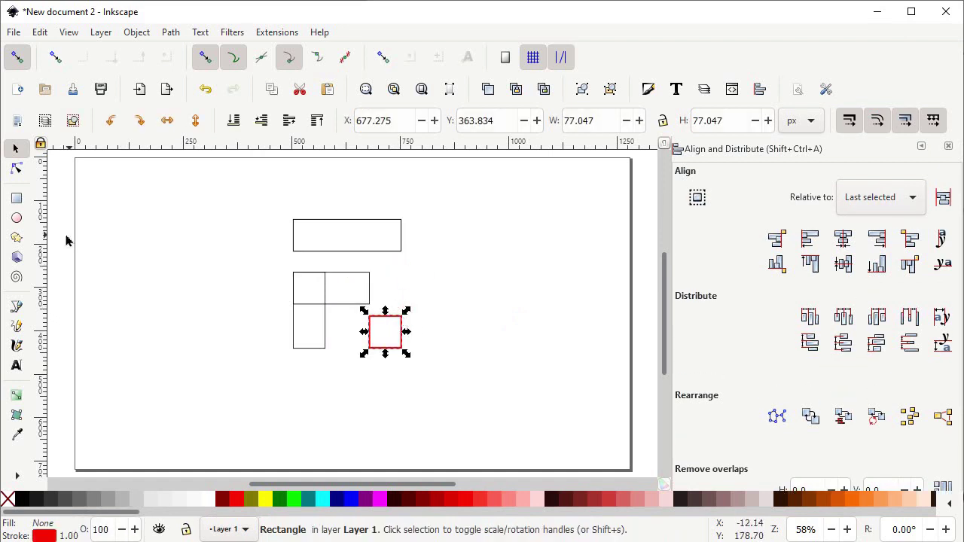
pyautogui.click(16, 198)
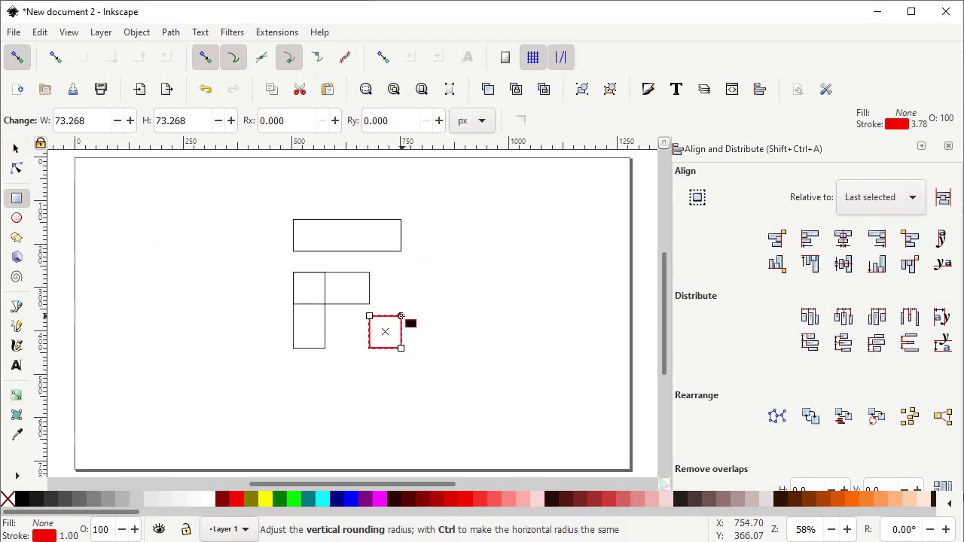
pyautogui.moveTo(401, 317); pyautogui.dragTo(401, 332)
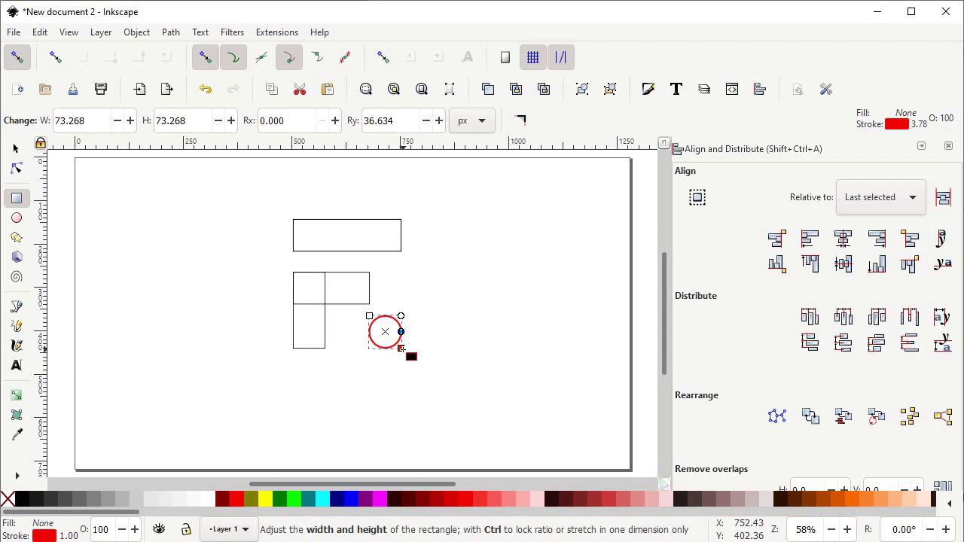
pyautogui.click(16, 151)
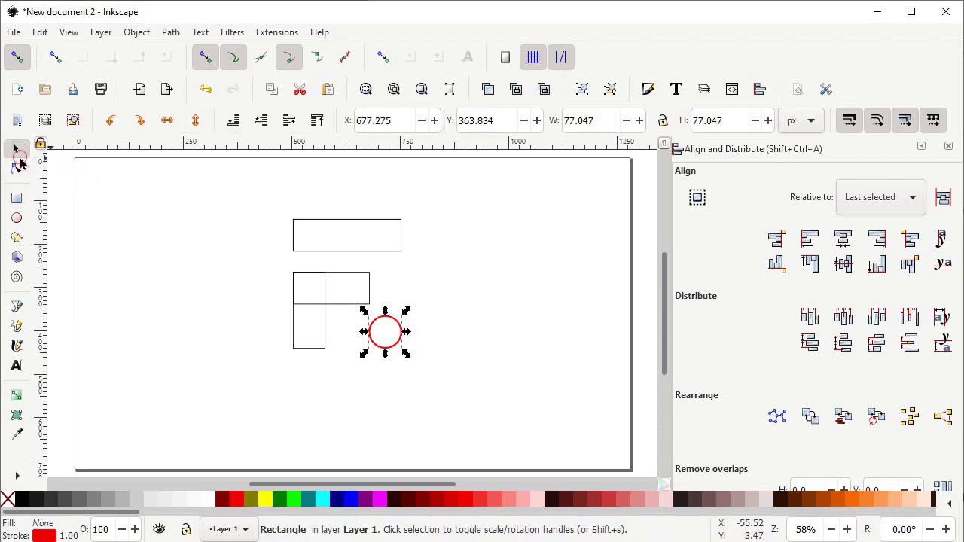
pyautogui.click(456, 283)
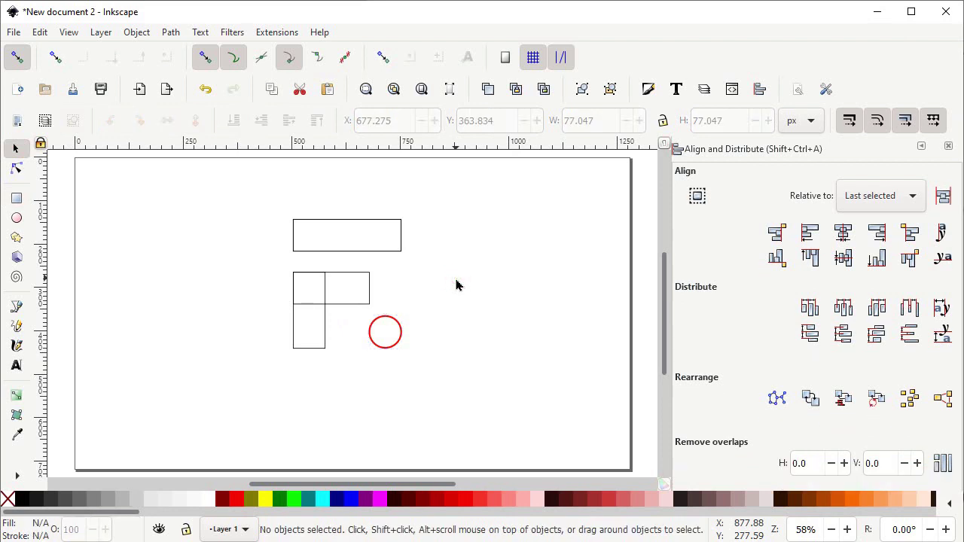
# Unite the top rectangle and the two overlapping rectangles below it into one path, leaving out the red circle.
pyautogui.keyDown('shift'); pyautogui.click(456, 284); pyautogui.keyUp('shift')
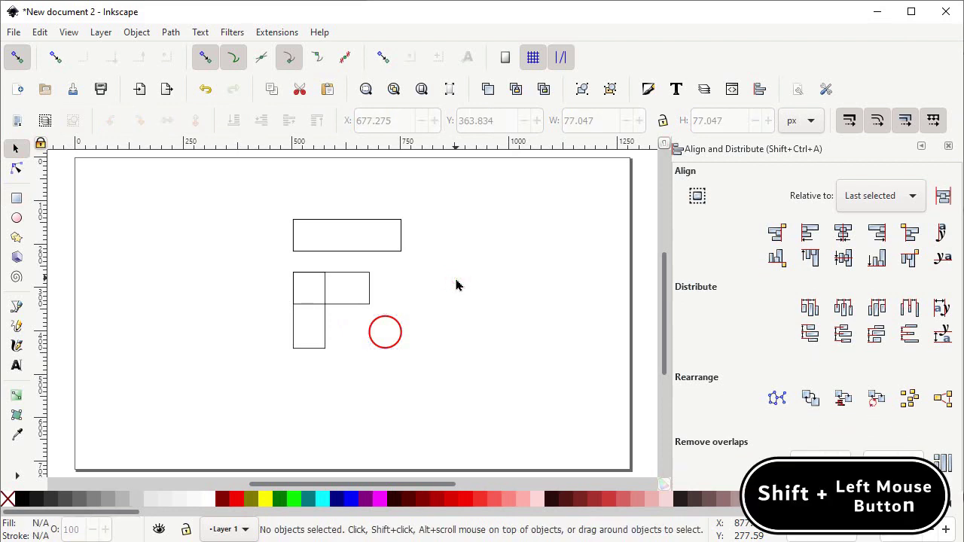
pyautogui.keyDown('shift'); pyautogui.click(391, 253); pyautogui.keyUp('shift')
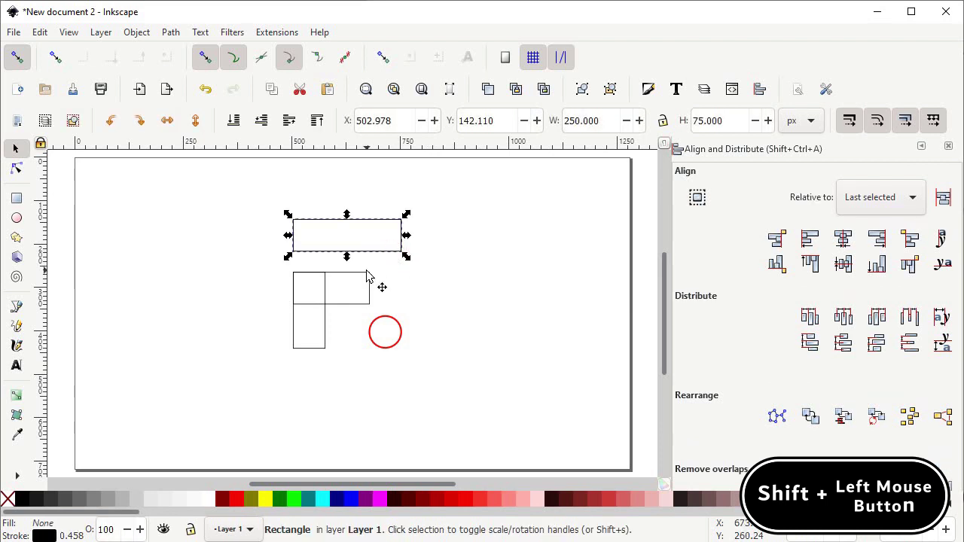
pyautogui.keyDown('shift'); pyautogui.click(367, 277); pyautogui.keyUp('shift')
pyautogui.keyDown('shift'); pyautogui.click(324, 339); pyautogui.keyUp('shift')
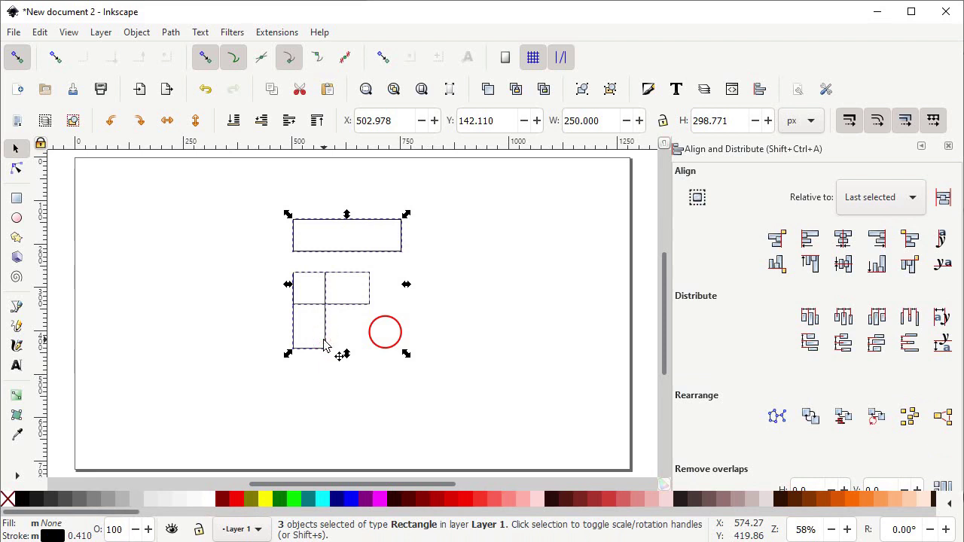
pyautogui.click(172, 33)
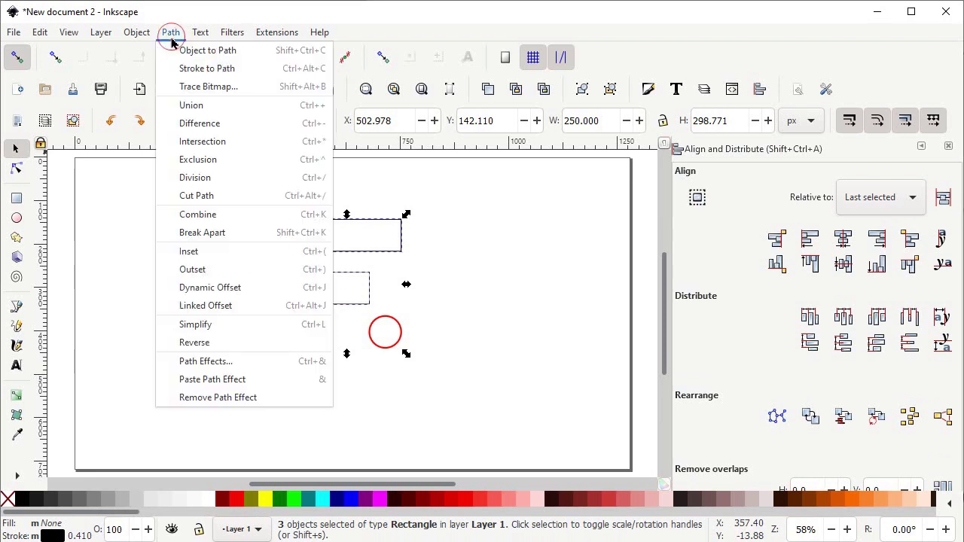
pyautogui.click(211, 105)
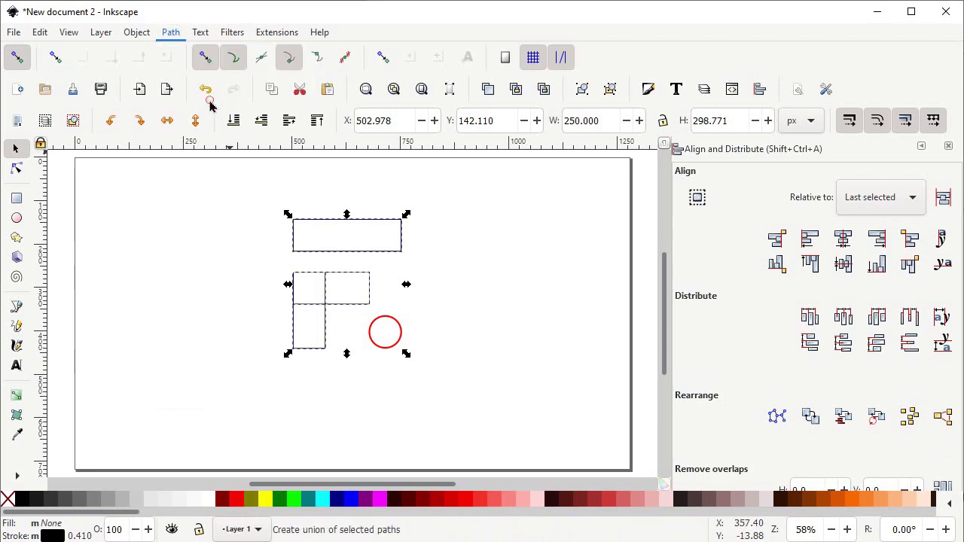
# Add the Corners (Fillet/Chamfer) path effect to the united black shape.
pyautogui.click(168, 32)
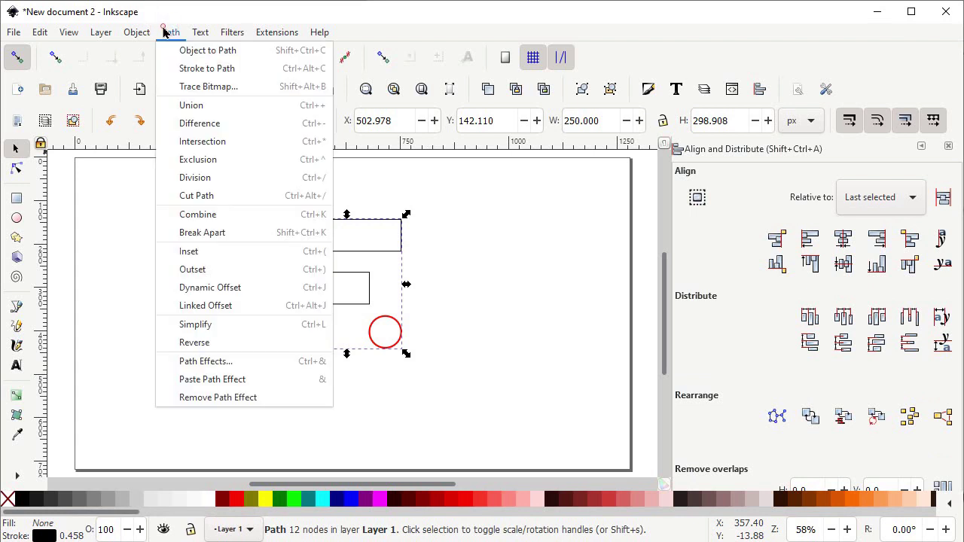
pyautogui.click(218, 362)
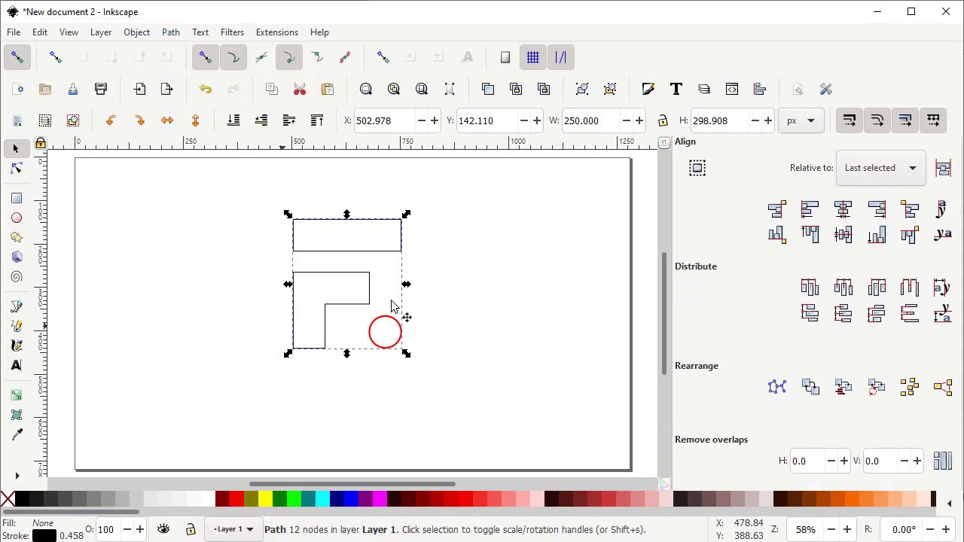
pyautogui.scroll(-2, 725, 320)
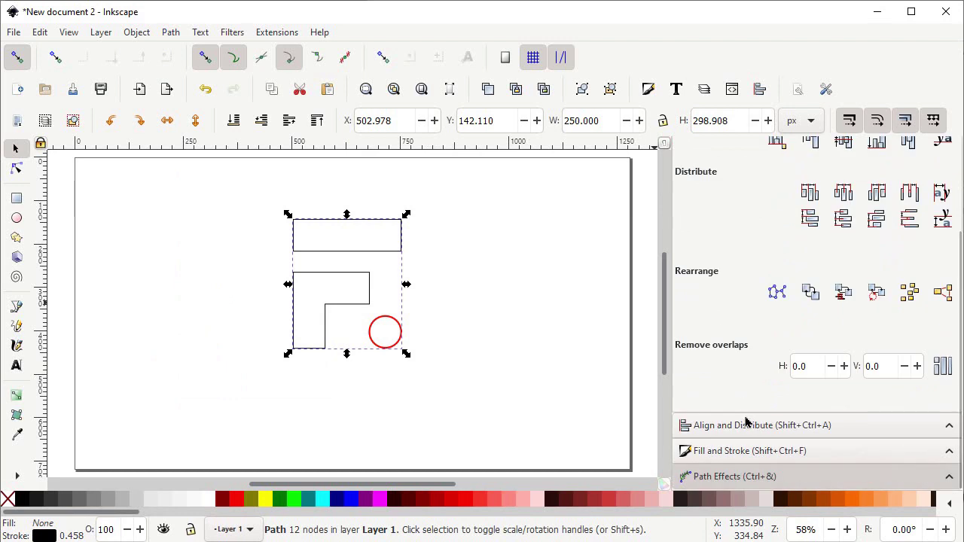
pyautogui.click(745, 423)
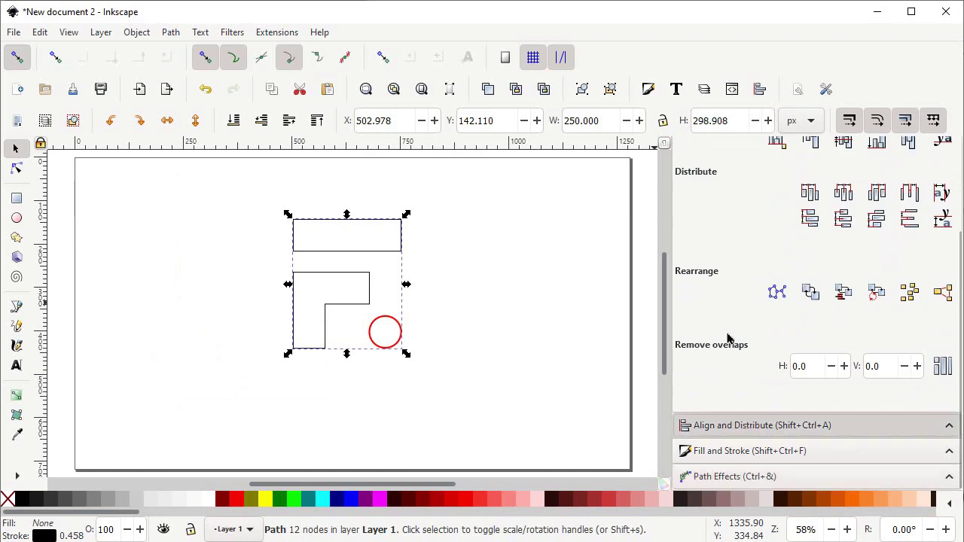
pyautogui.click(735, 477)
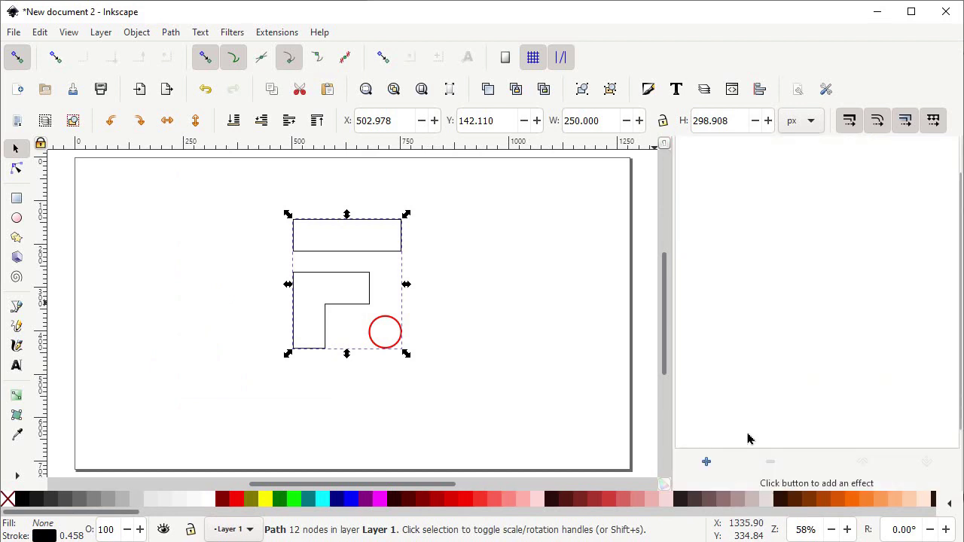
pyautogui.click(708, 462)
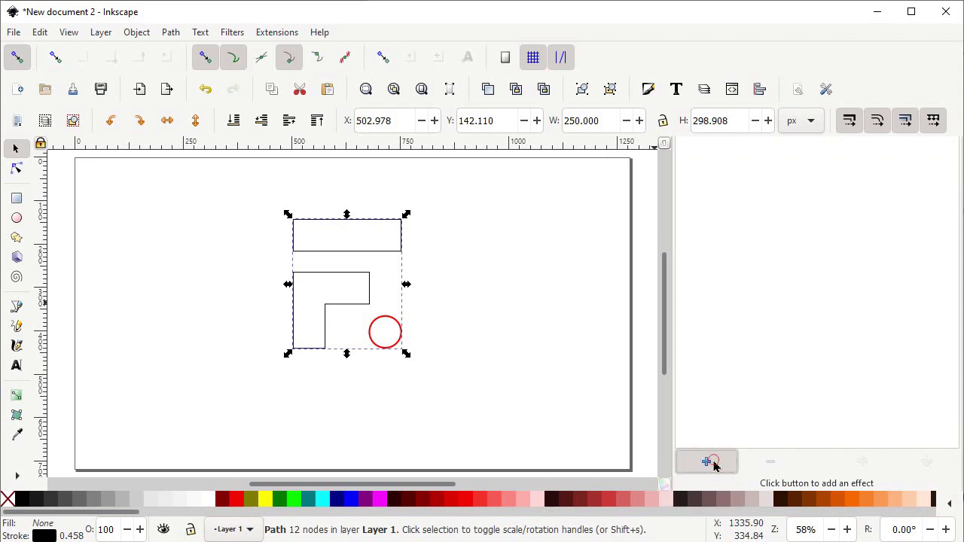
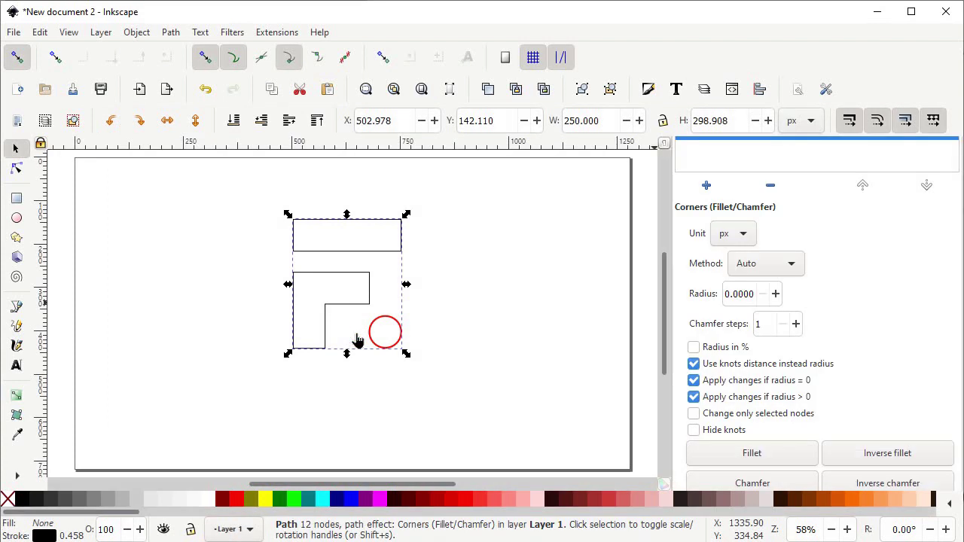
# Fillet the lower-right corners of the top bar, middle arm and vertical stem over each one's full thickness.
pyautogui.click(15, 170)
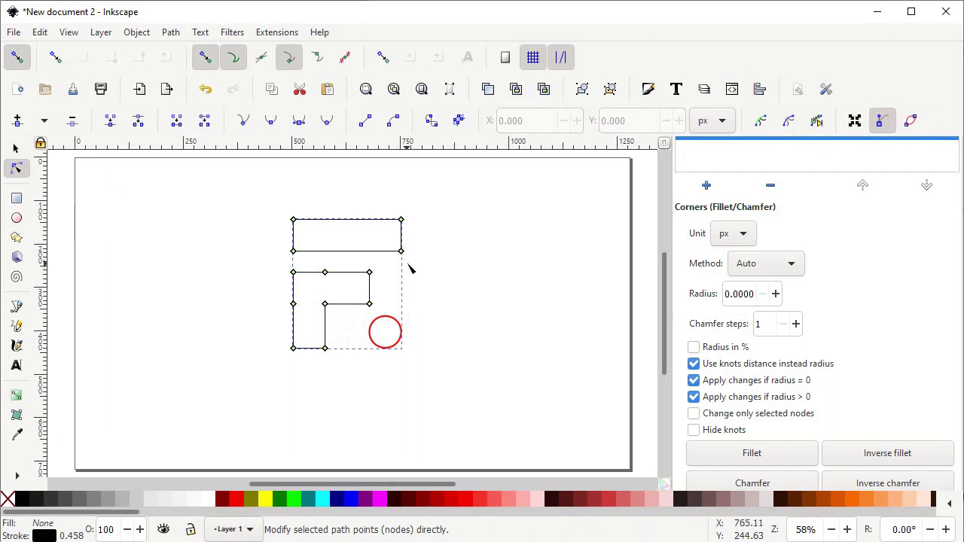
pyautogui.click(366, 90)
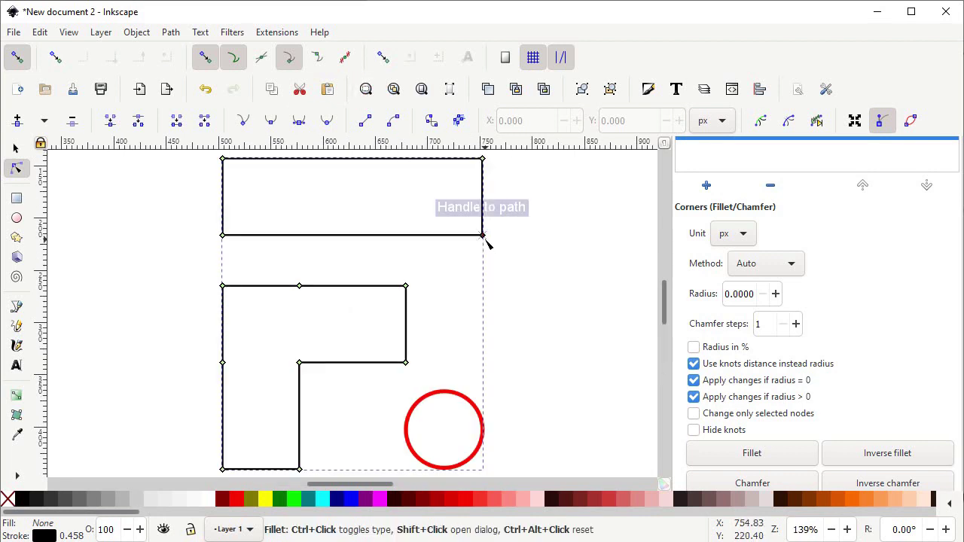
pyautogui.moveTo(485, 240); pyautogui.dragTo(483, 160)
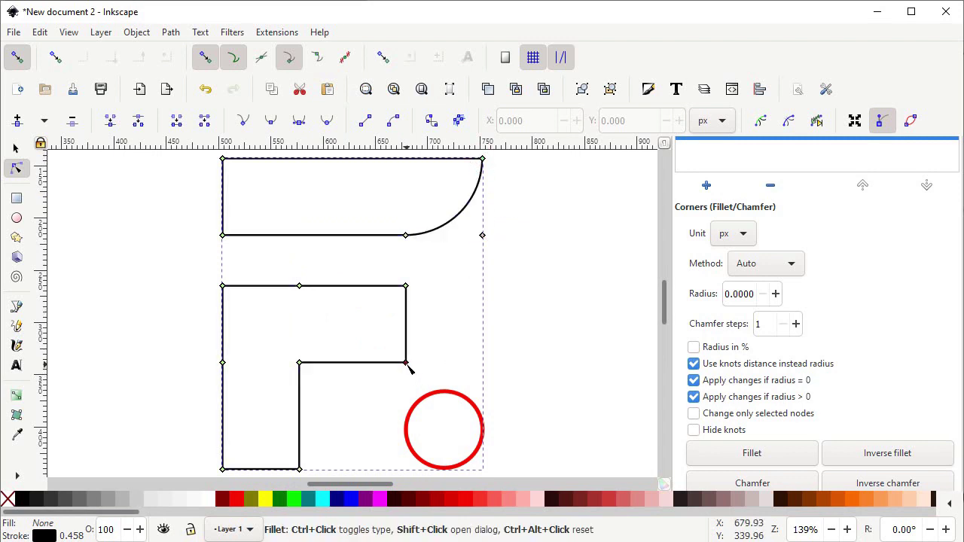
pyautogui.moveTo(406, 333); pyautogui.dragTo(406, 284)
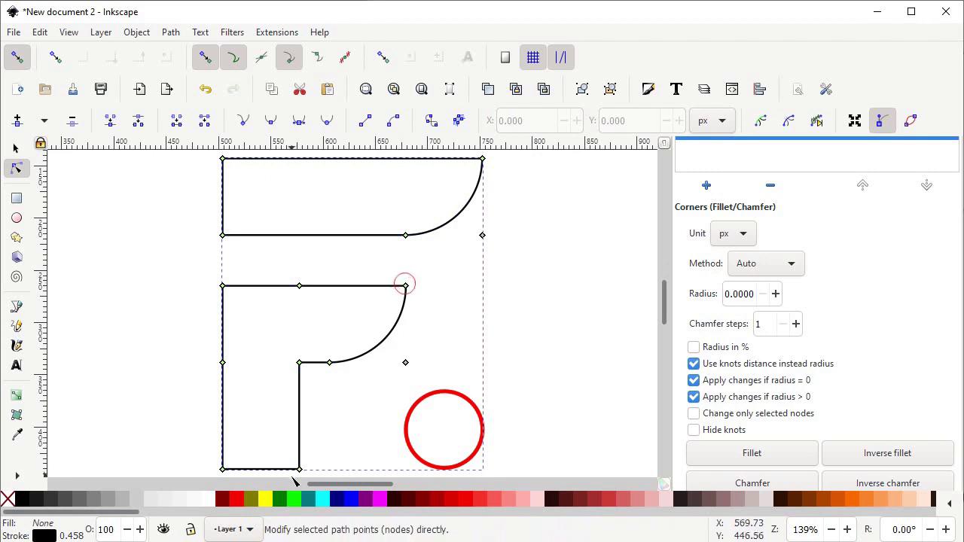
pyautogui.moveTo(301, 469); pyautogui.dragTo(218, 473)
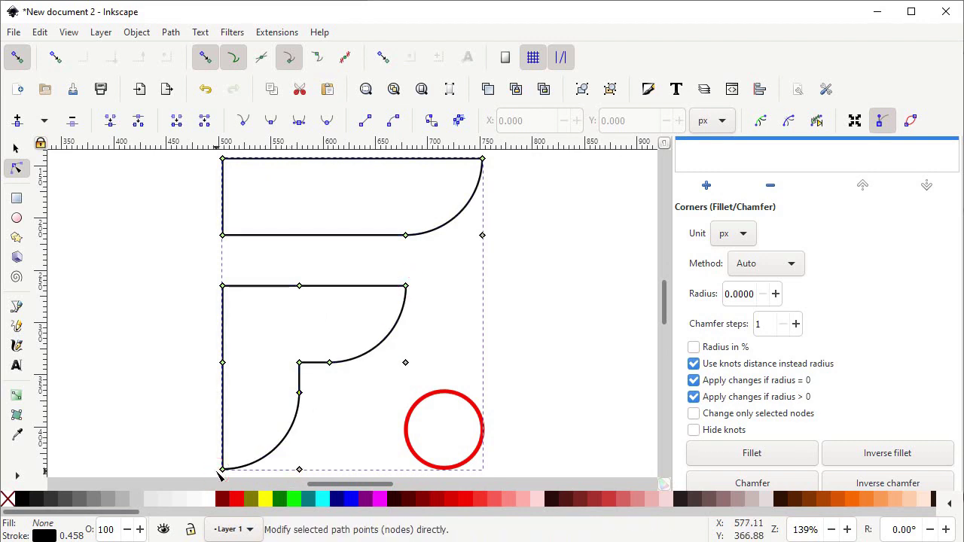
# Convert the filleted shape to a plain path and unite it with the red circle.
pyautogui.click(170, 33)
pyautogui.click(182, 50)
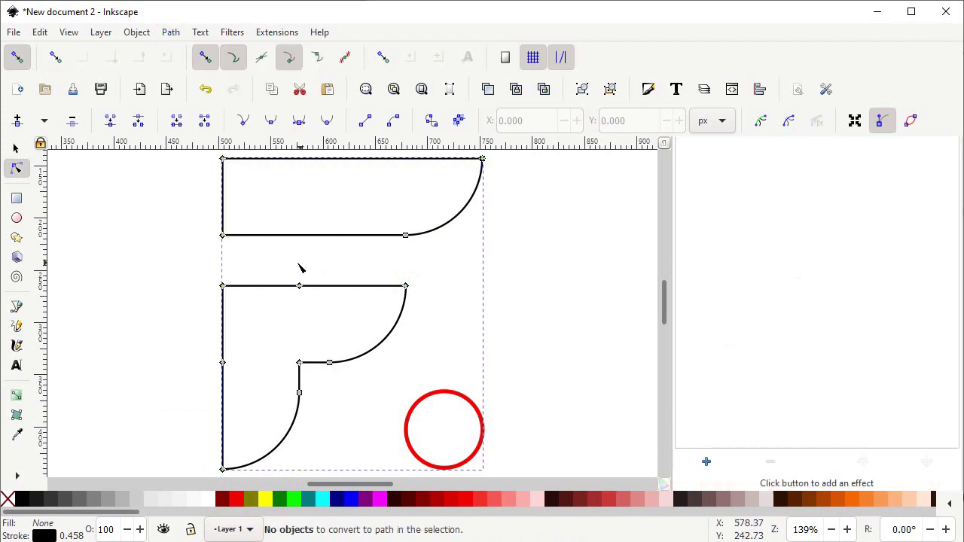
pyautogui.click(23, 152)
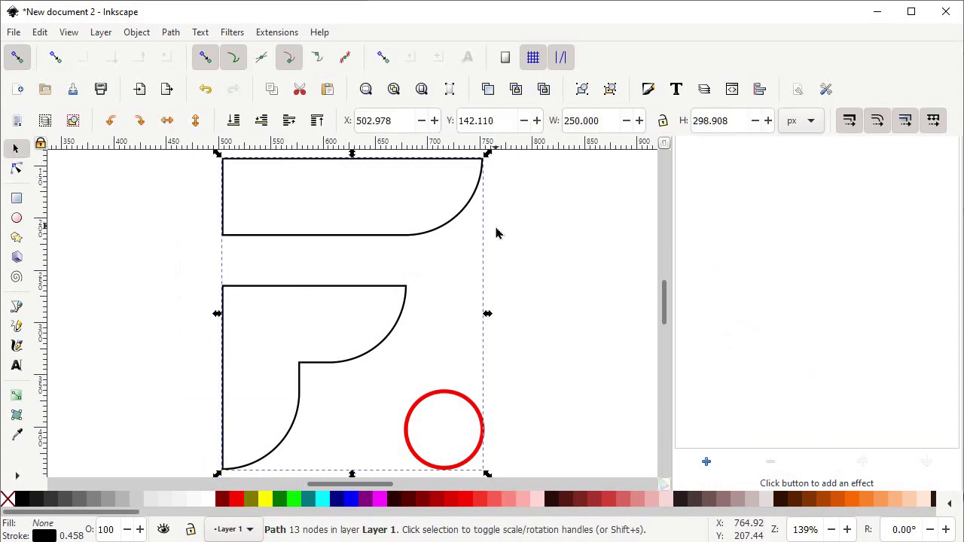
pyautogui.keyDown('shift'); pyautogui.click(469, 406); pyautogui.keyUp('shift')
pyautogui.click(170, 33)
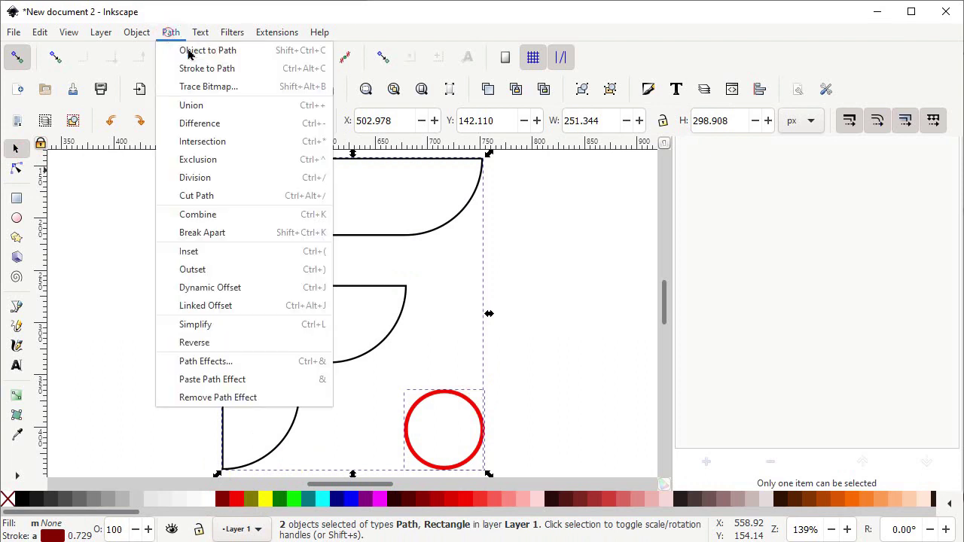
pyautogui.click(193, 105)
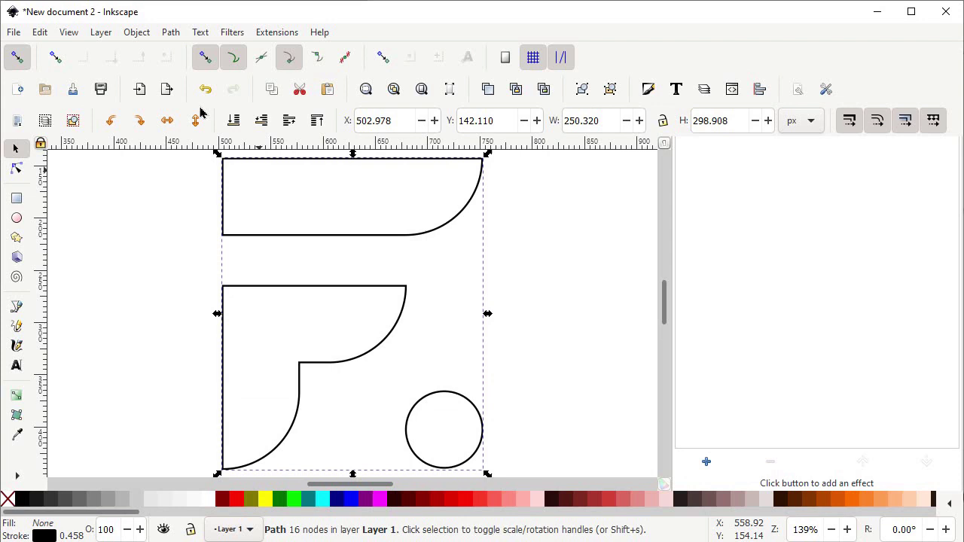
# Remove the combined shape's stroke, fill it with Teal (#008080), and deselect it.
pyautogui.press('shift')
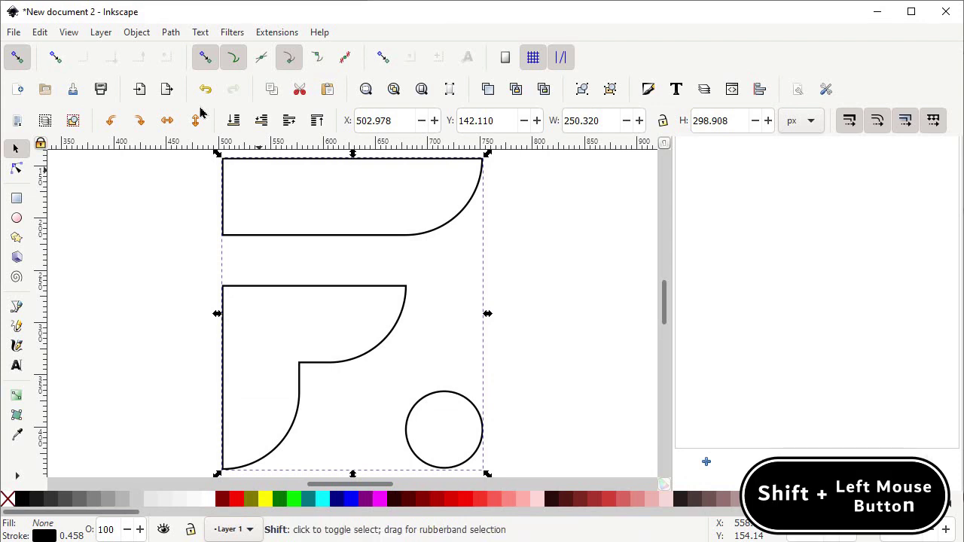
pyautogui.keyDown('shift'); pyautogui.click(9, 503); pyautogui.keyUp('shift')
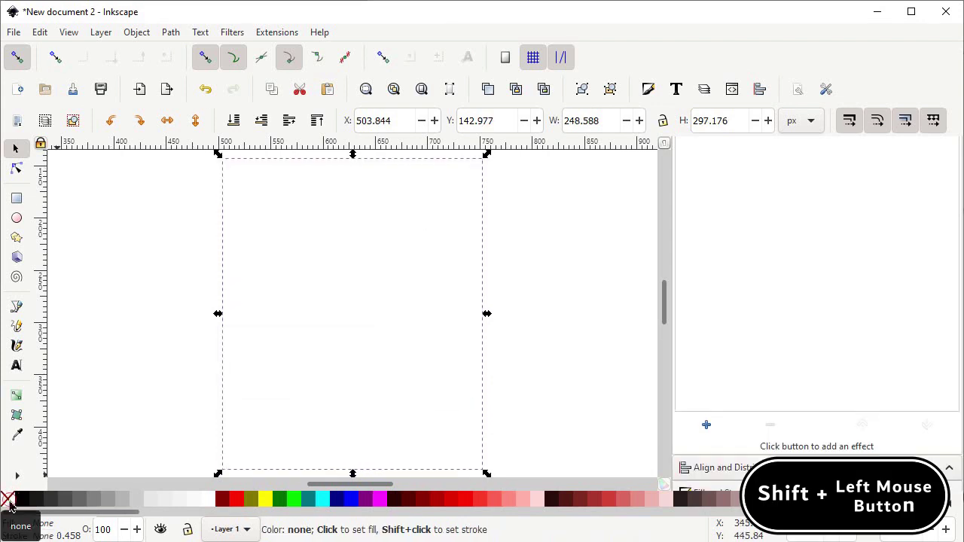
pyautogui.click(309, 503)
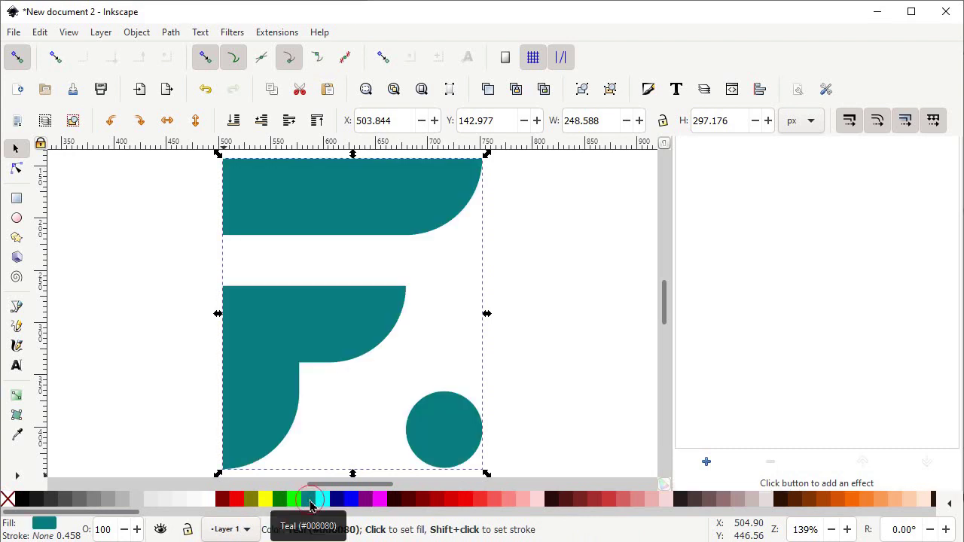
pyautogui.click(421, 89)
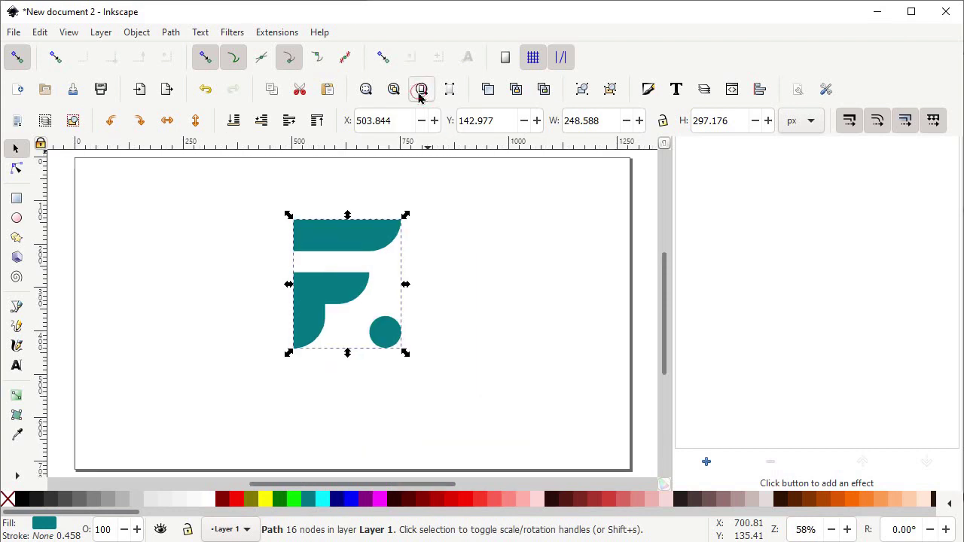
pyautogui.click(119, 244)
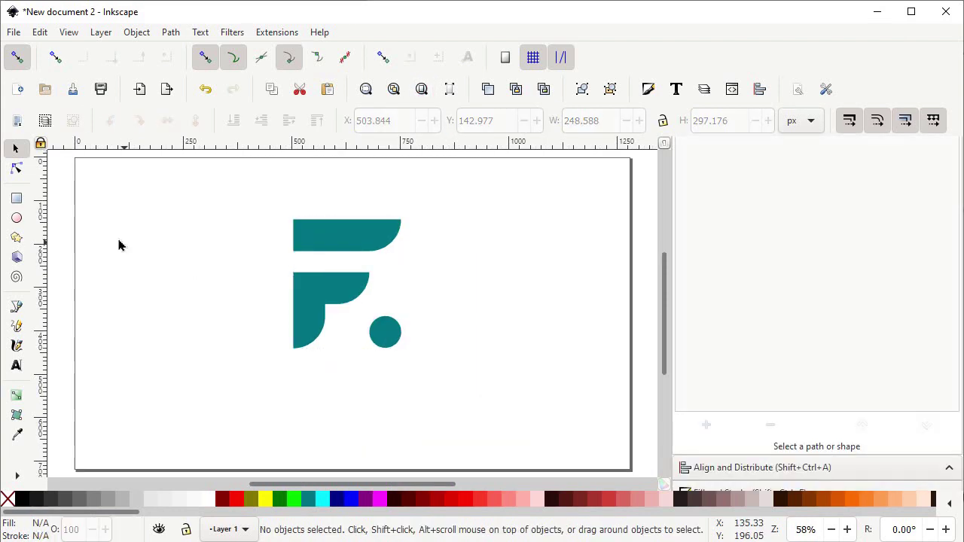
# Draw a circle with a radius of about 226 px overlapping the letter, with no fill and a near-black stroke.
pyautogui.click(16, 217)
pyautogui.press('ctrl')
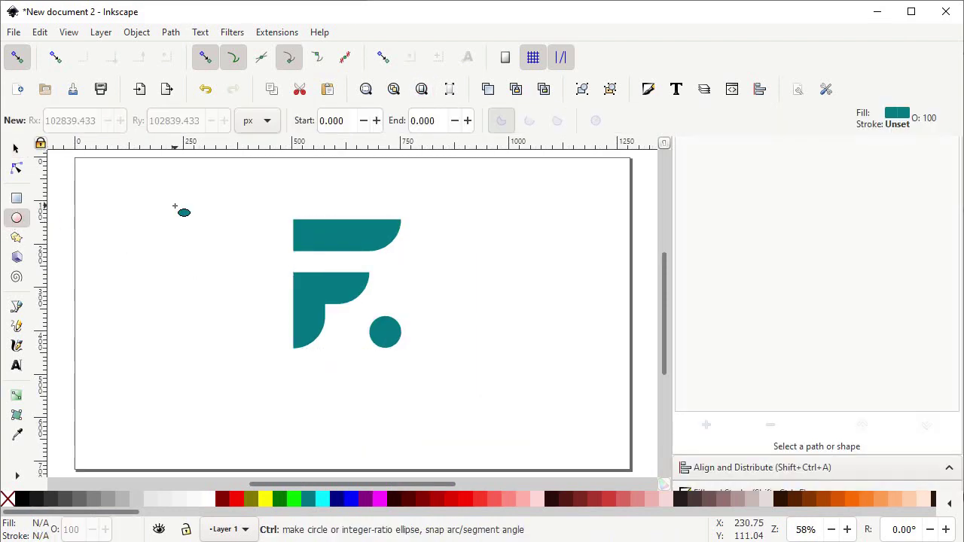
pyautogui.moveTo(174, 206); pyautogui.dragTo(401, 404)
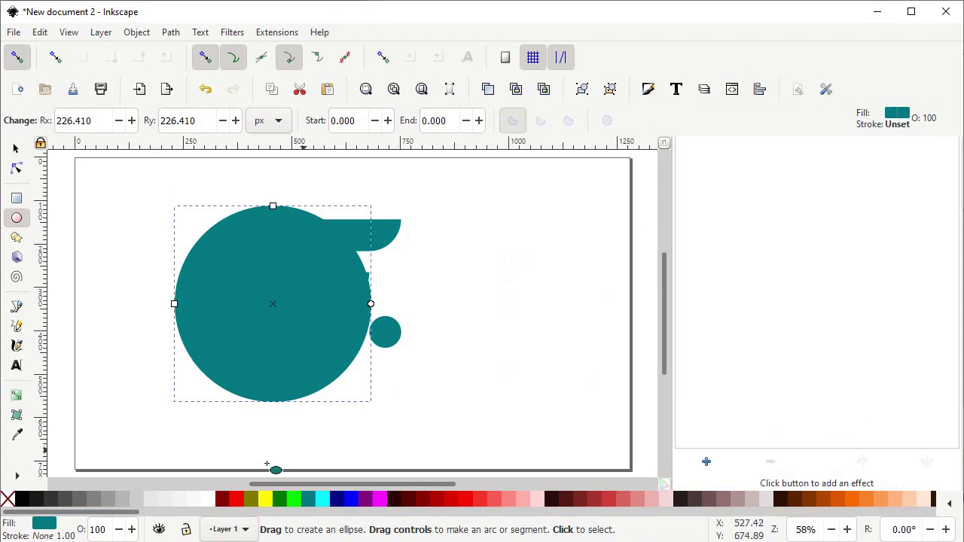
pyautogui.click(10, 502)
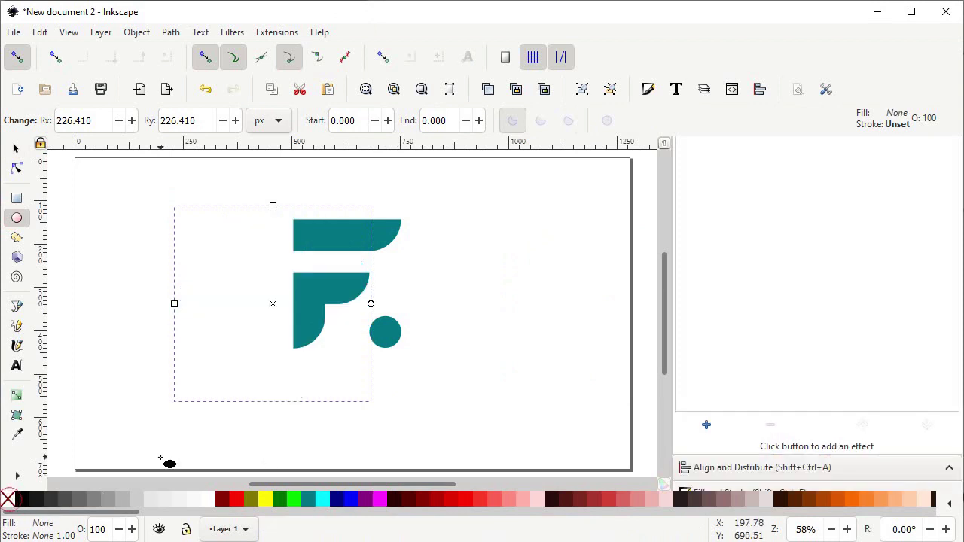
pyautogui.press('shift')
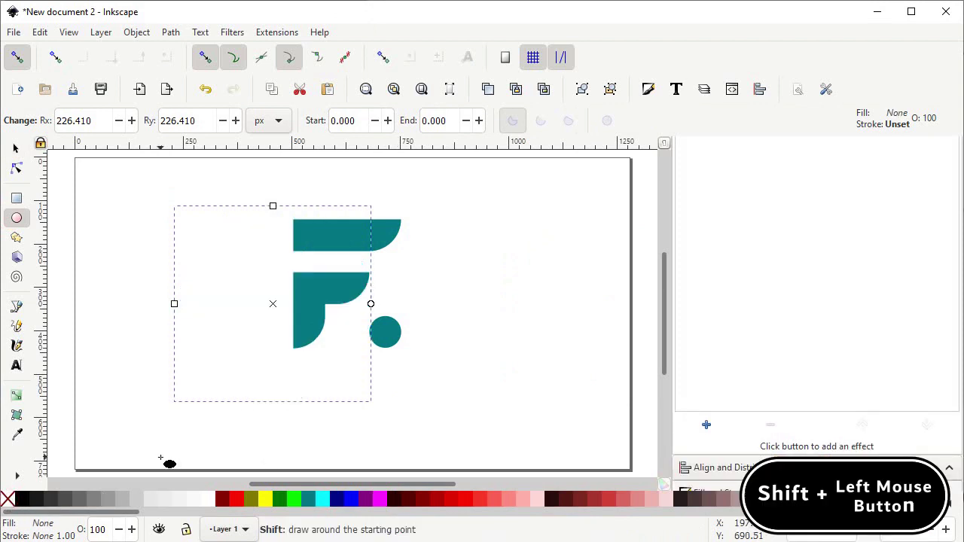
pyautogui.keyDown('shift'); pyautogui.click(34, 500); pyautogui.keyUp('shift')
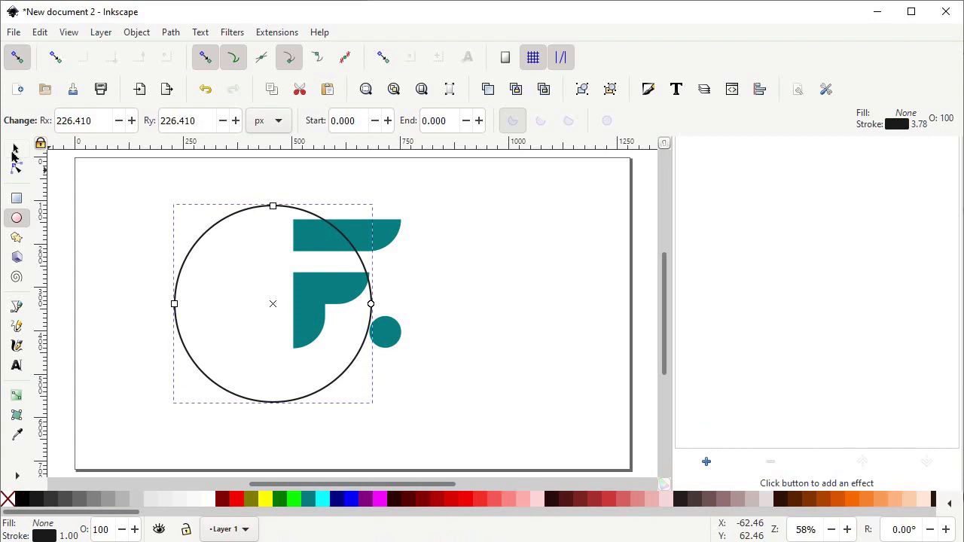
# Lock the outlined circle's proportions and set its width to 530 px.
pyautogui.click(11, 149)
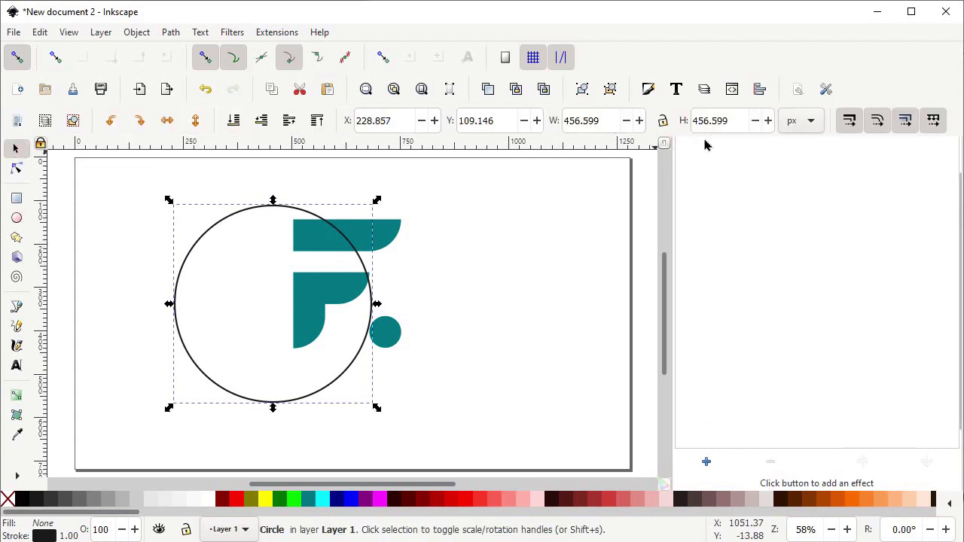
pyautogui.click(664, 122)
pyautogui.click(614, 125)
pyautogui.write('5')
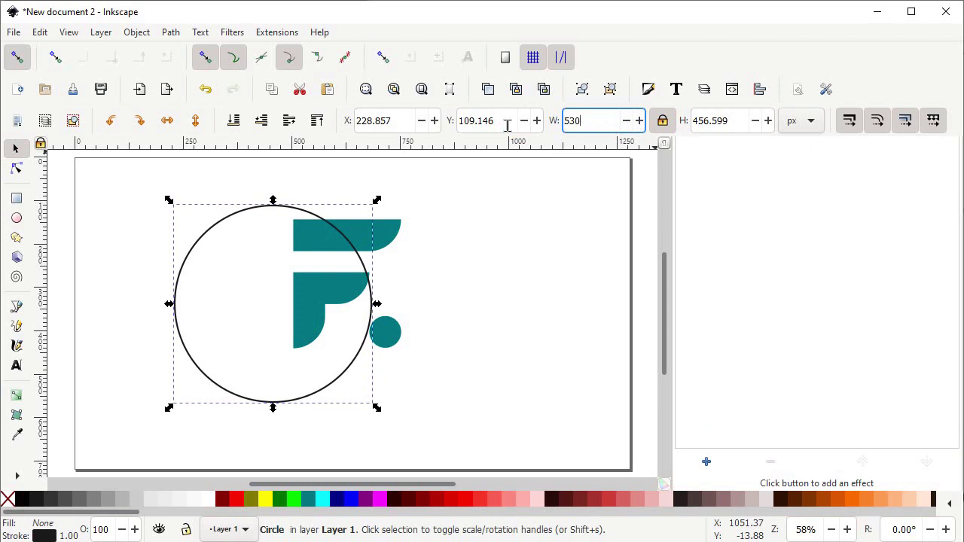
pyautogui.write('30')
pyautogui.press('Return')
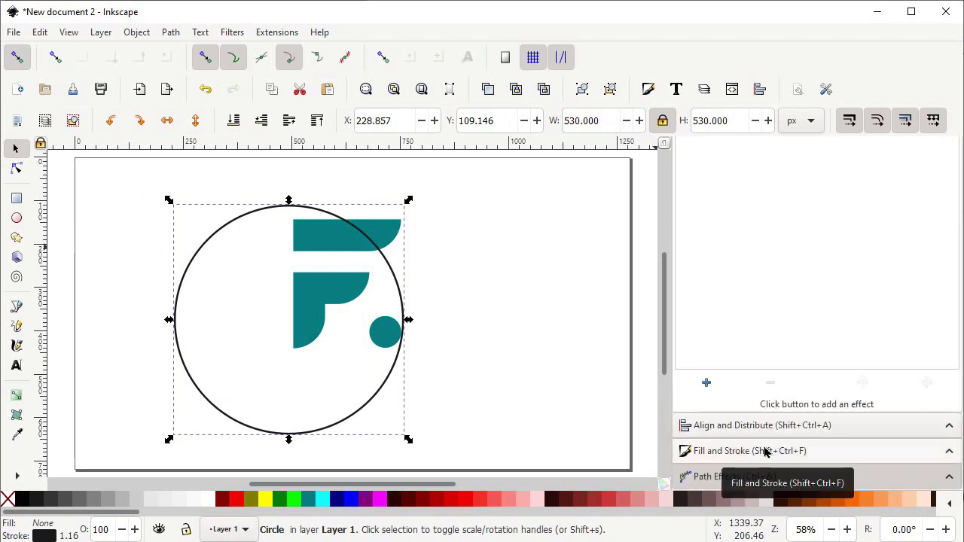
# Set the outlined circle's stroke width to 40 px and convert the stroke to a path.
pyautogui.click(765, 451)
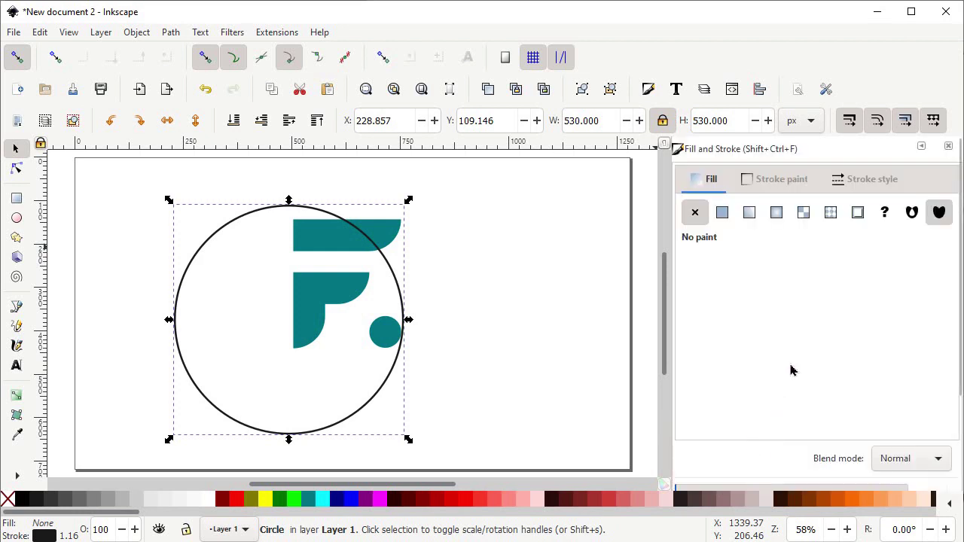
pyautogui.click(865, 183)
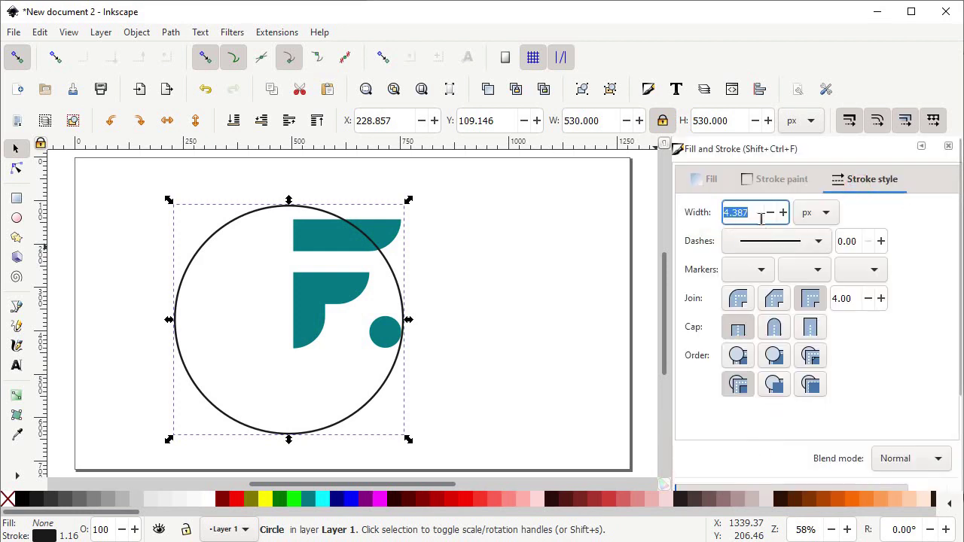
pyautogui.write('40')
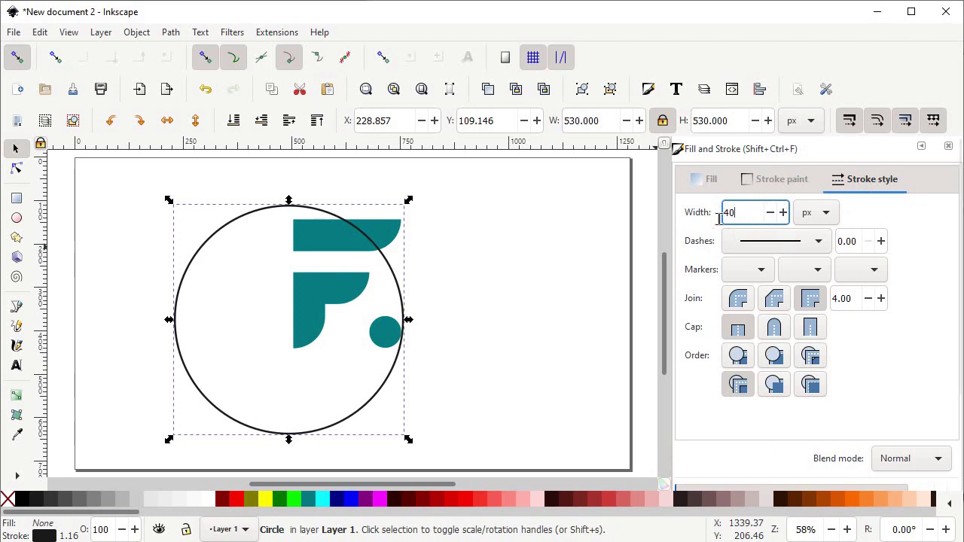
pyautogui.press('Return')
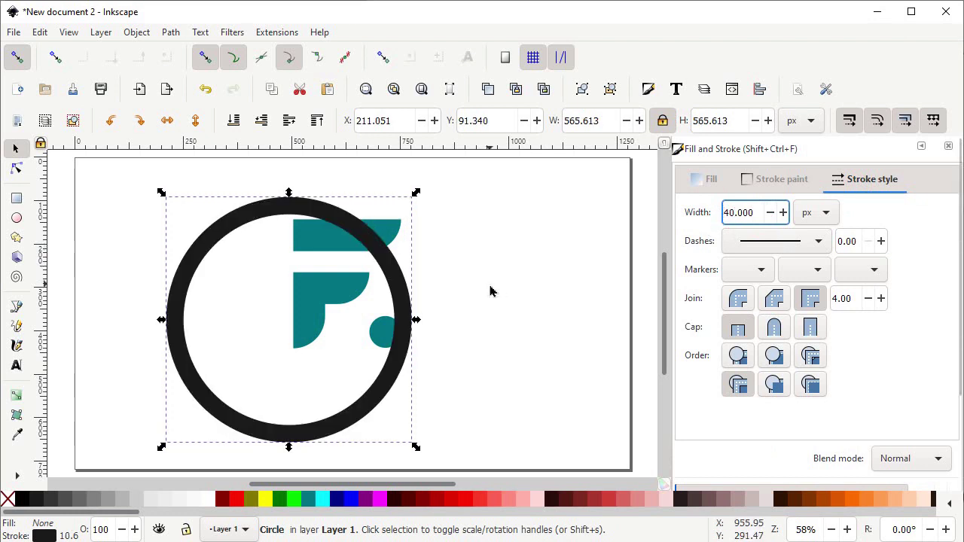
pyautogui.click(171, 32)
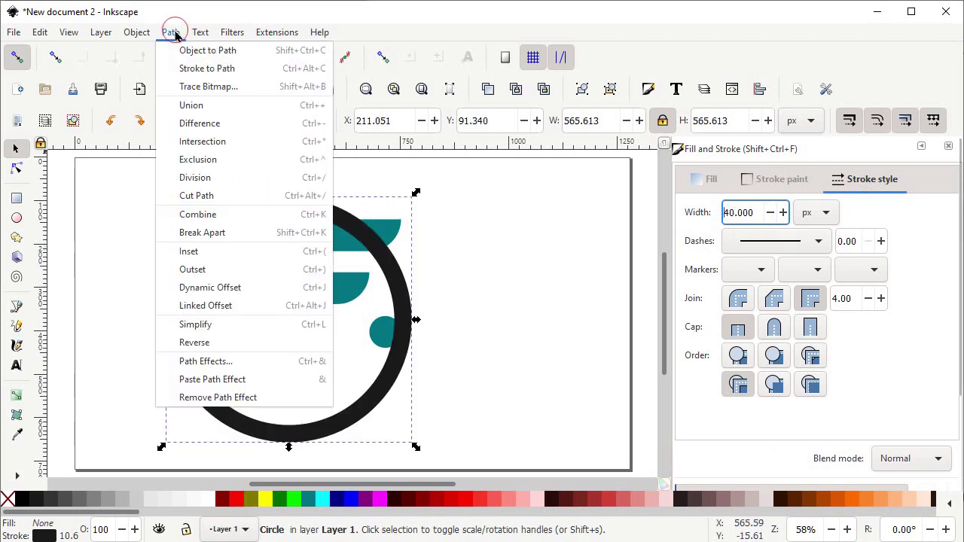
pyautogui.click(202, 70)
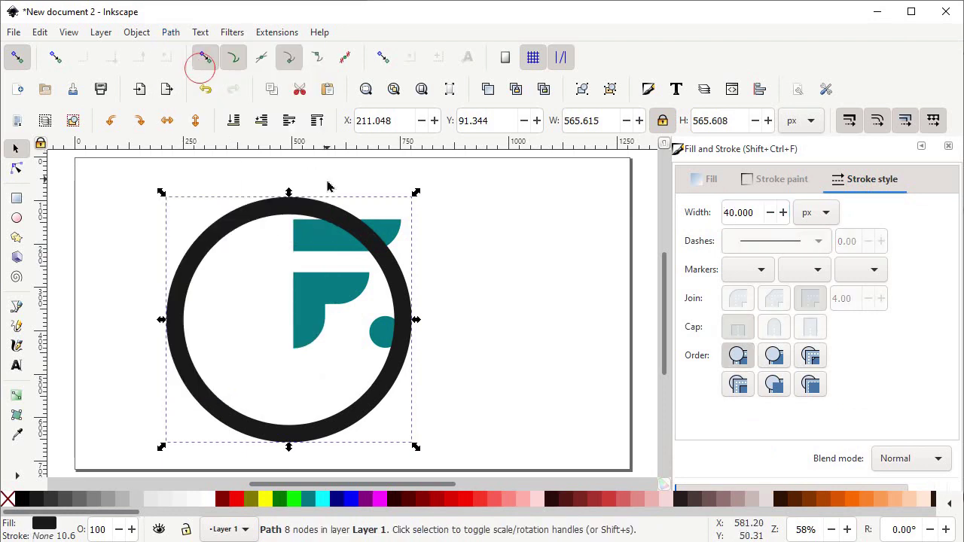
# Centre the teal letter shape inside the black ring on both the vertical and horizontal axes.
pyautogui.moveTo(442, 174); pyautogui.dragTo(137, 454)
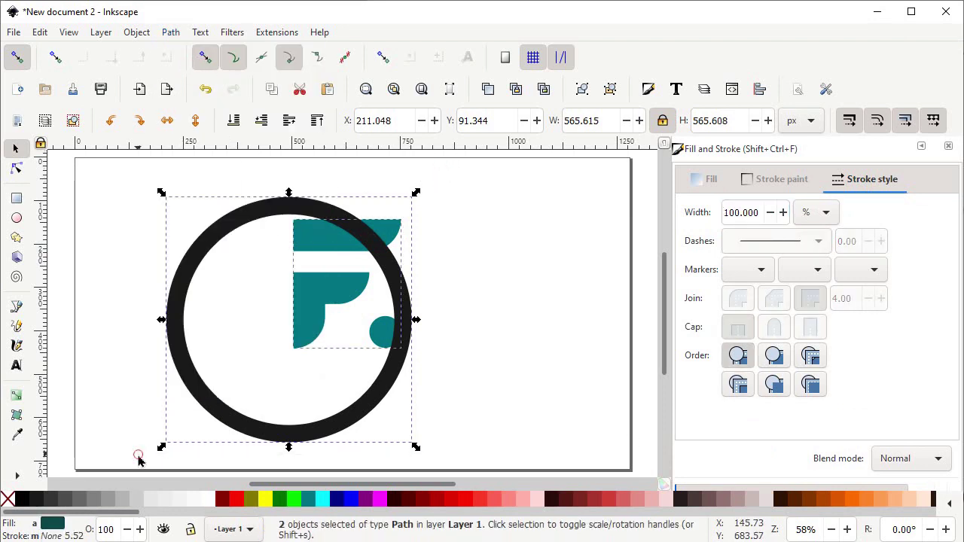
pyautogui.scroll(-3, 689, 439)
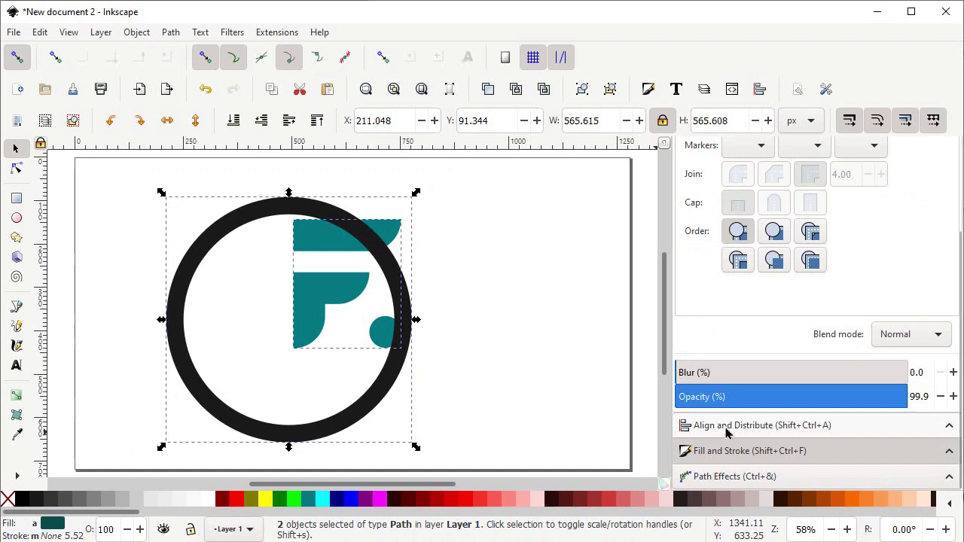
pyautogui.click(725, 427)
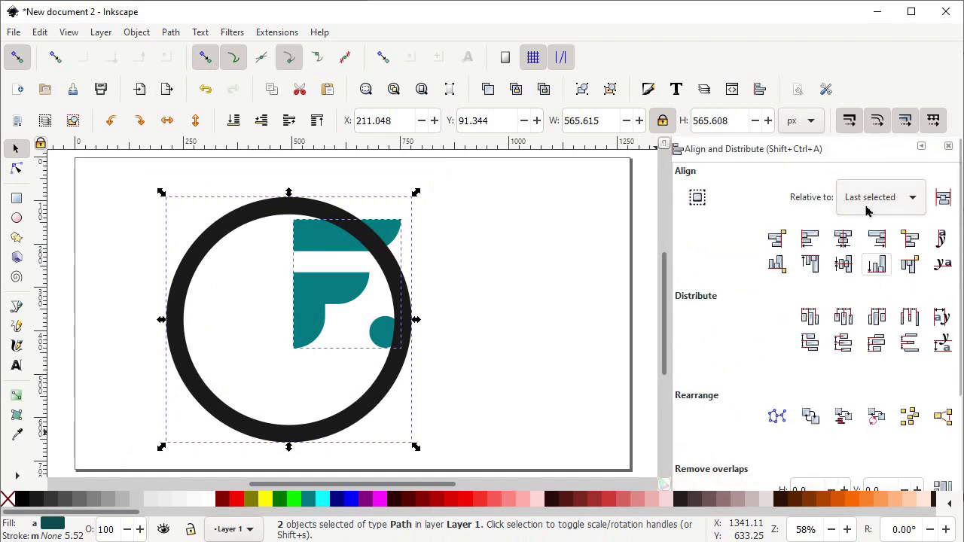
pyautogui.click(847, 241)
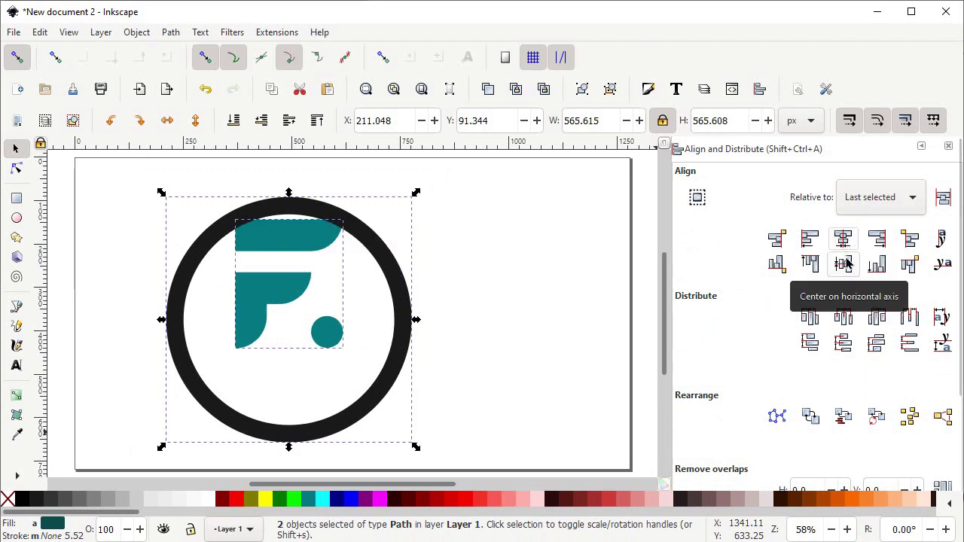
pyautogui.click(847, 263)
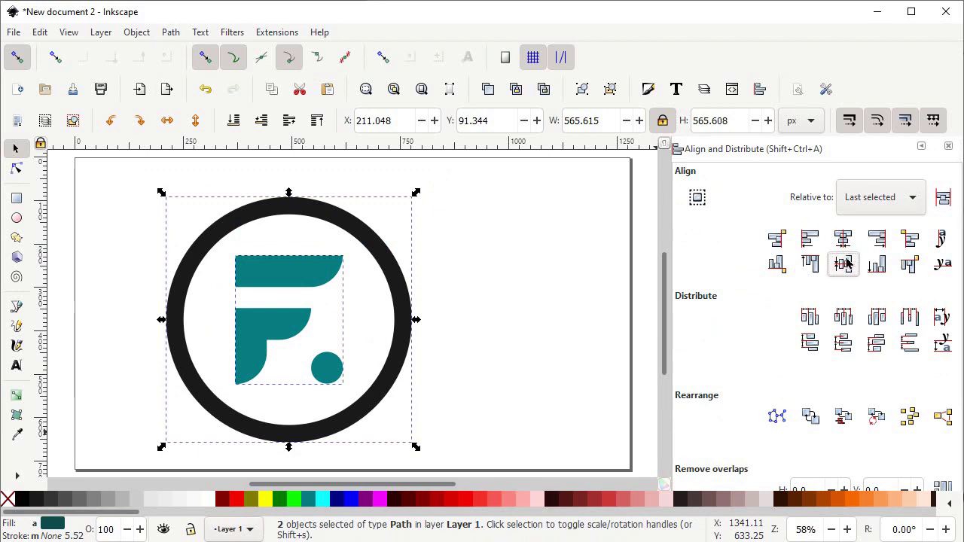
# Scale the ring and letter uniformly to about 348 px wide near the page's upper middle and unite them into one path.
pyautogui.moveTo(310, 435); pyautogui.dragTo(361, 406)
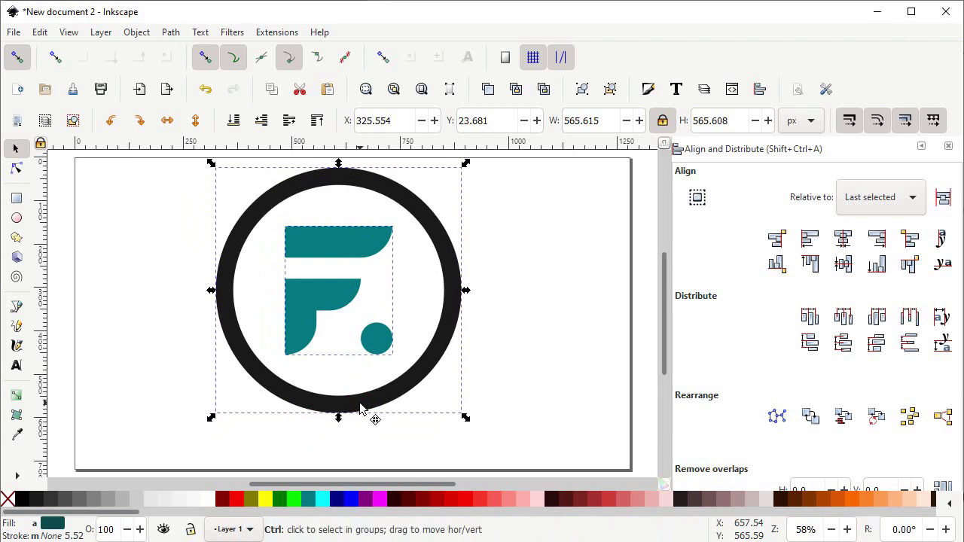
pyautogui.keyDown('ctrl'); pyautogui.click(361, 406); pyautogui.keyUp('ctrl')
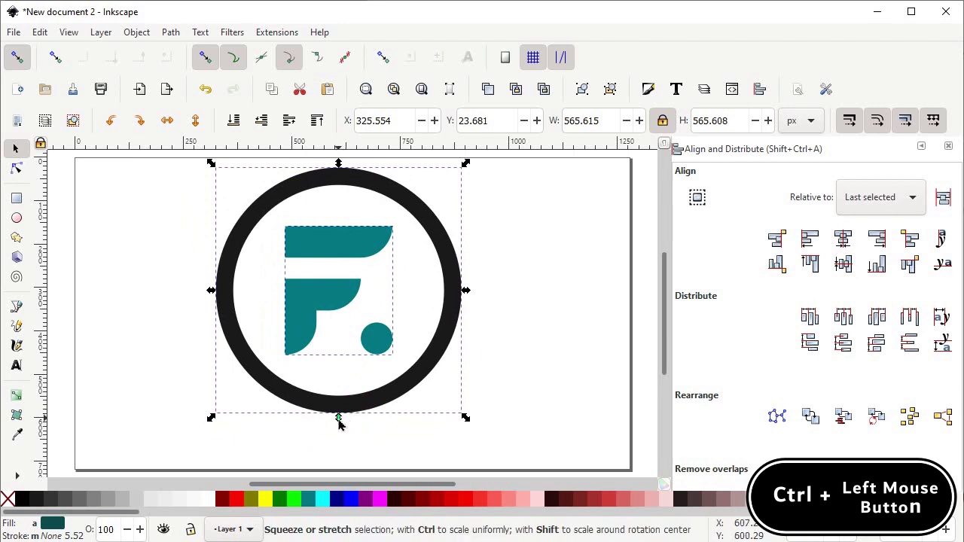
pyautogui.moveTo(338, 420); pyautogui.dragTo(340, 325)
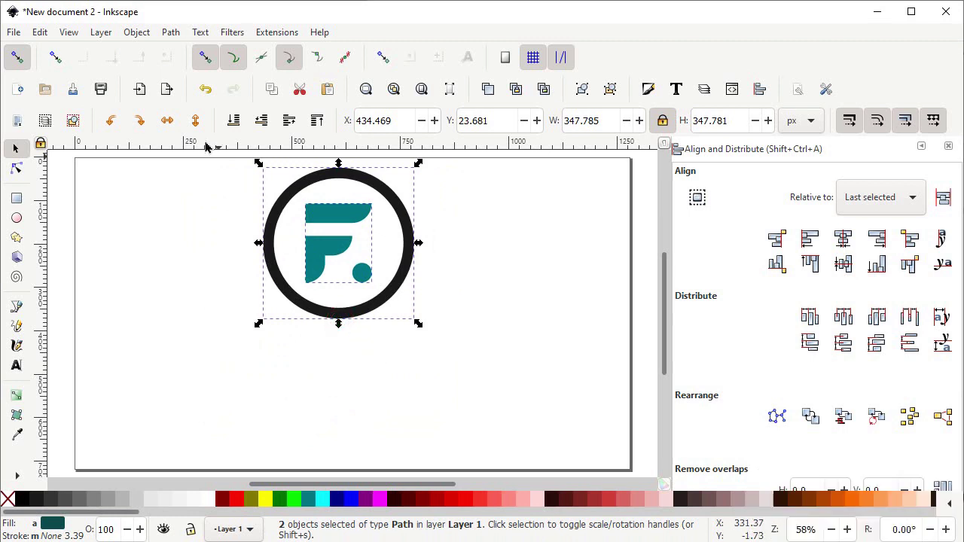
pyautogui.click(170, 32)
pyautogui.click(210, 110)
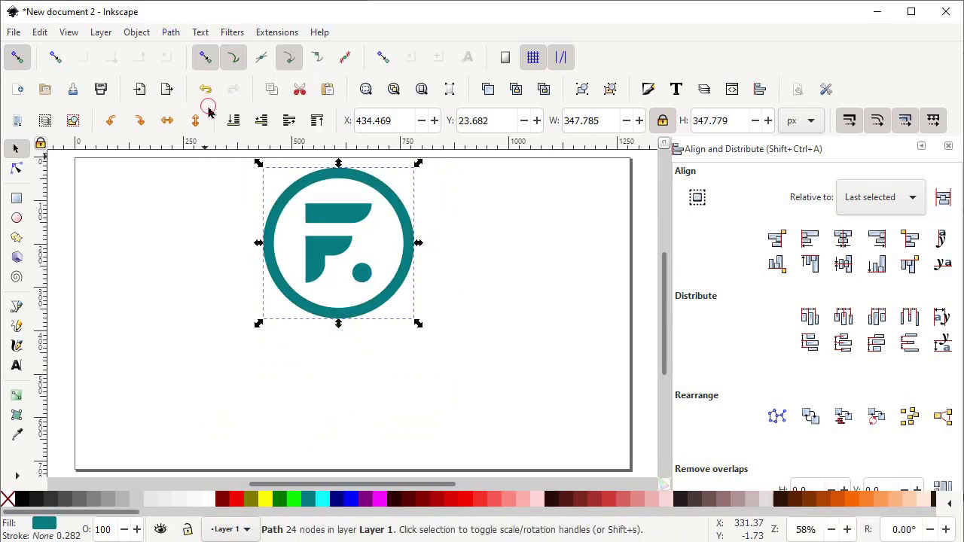
# Add the text "FOVERO" below the circular emblem.
pyautogui.click(16, 367)
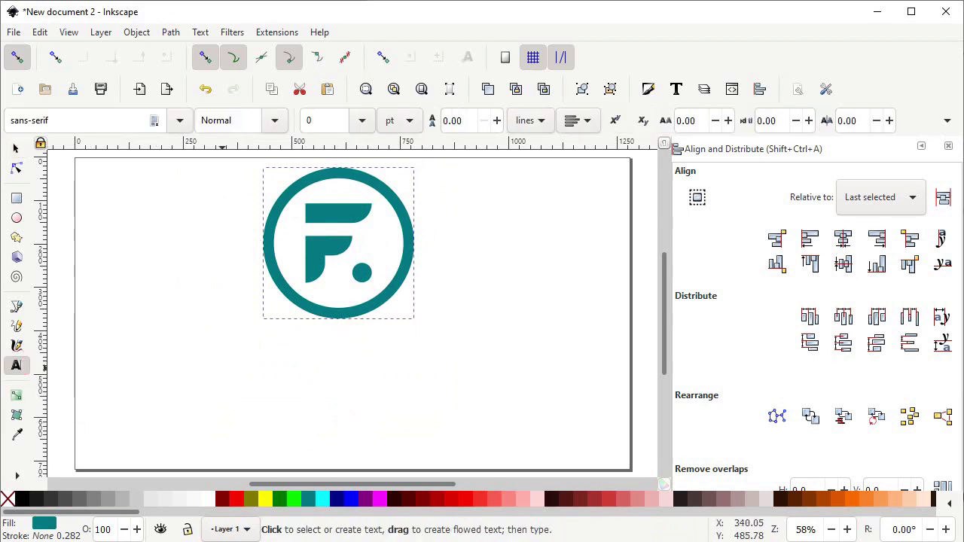
pyautogui.click(249, 366)
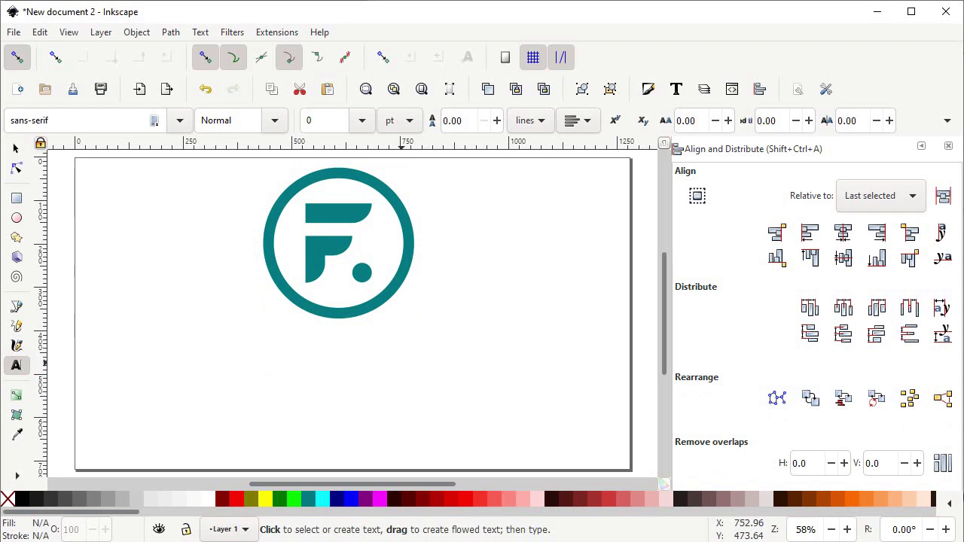
pyautogui.write('FE')
pyautogui.press('BackSpace')
pyautogui.write('O')
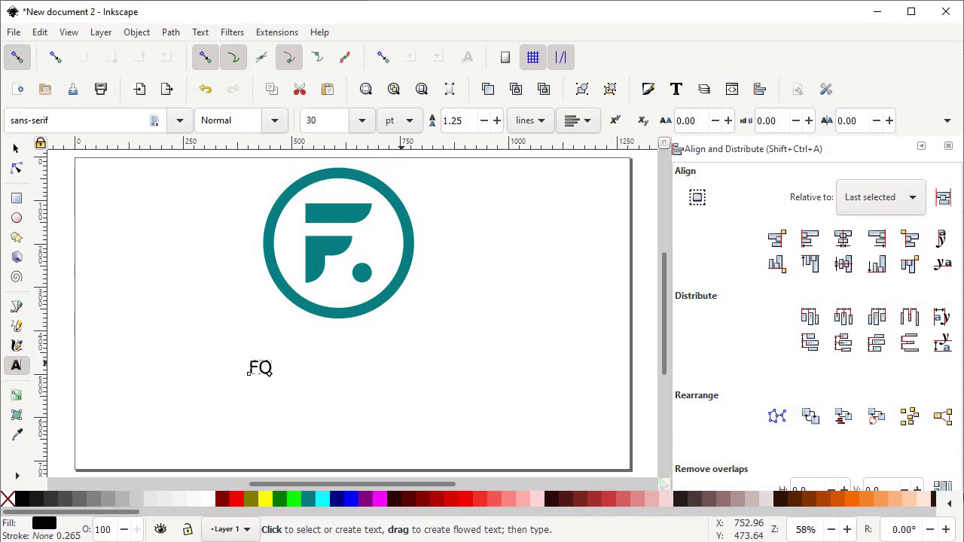
pyautogui.write('VERO')
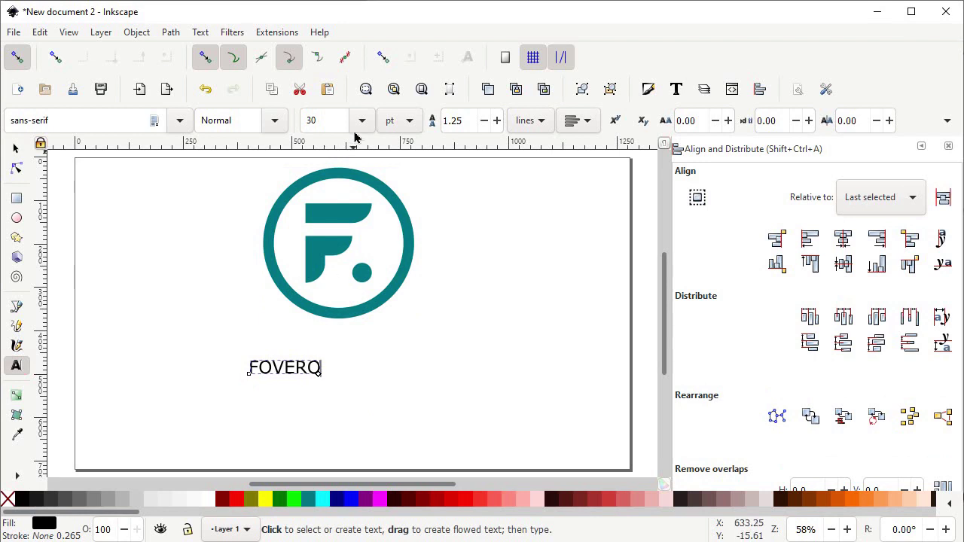
# Set the FOVERO text to 144 pt in the Tw Cen MT font with the Bold style.
pyautogui.click(360, 122)
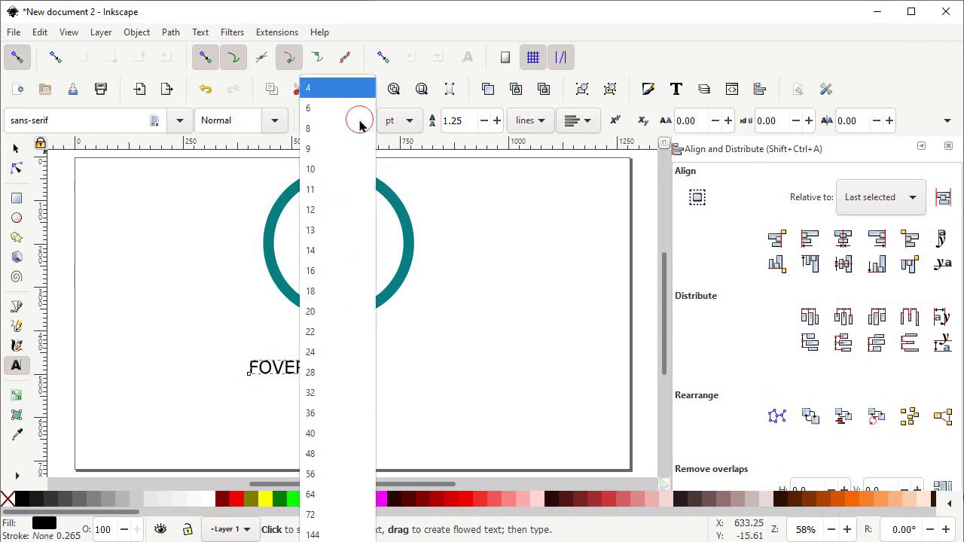
pyautogui.click(333, 536)
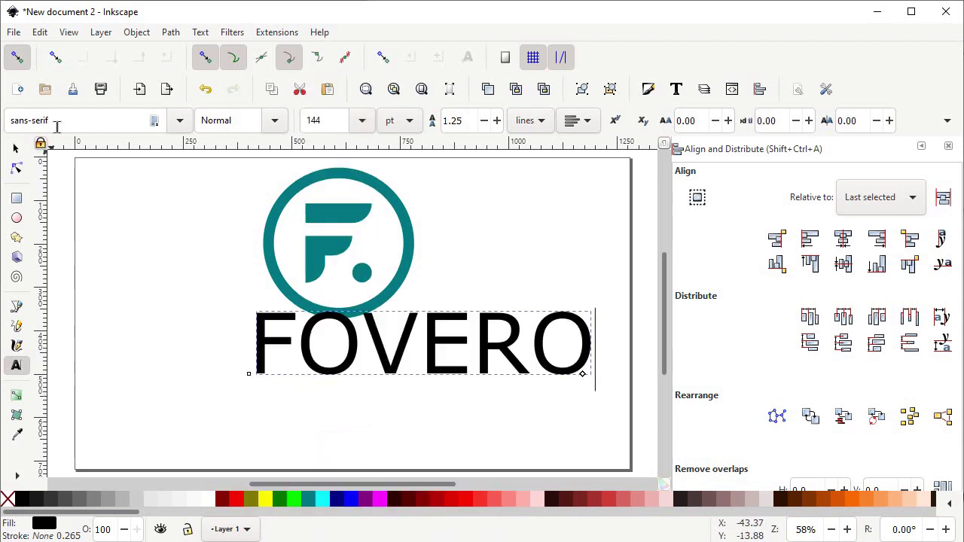
pyautogui.moveTo(63, 122); pyautogui.dragTo(4, 123)
pyautogui.write('tw ce')
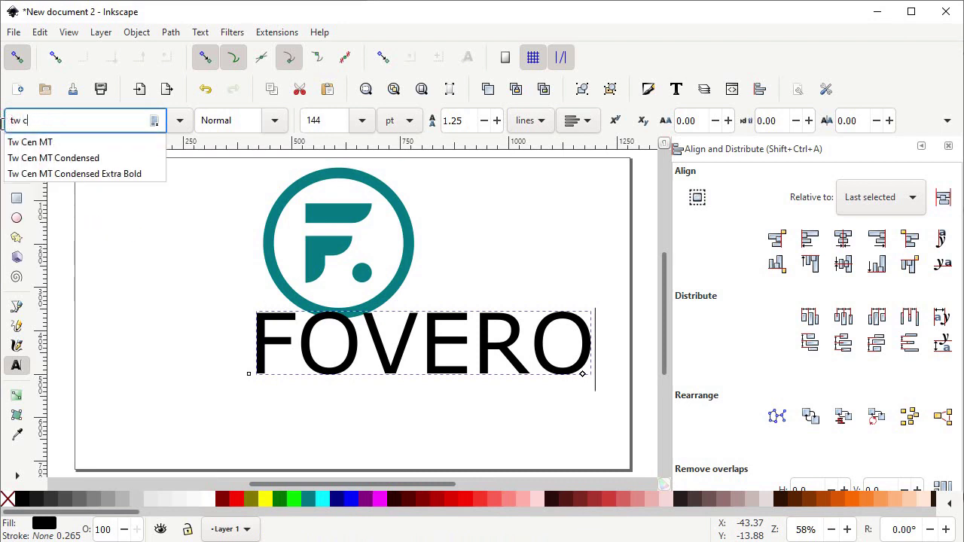
pyautogui.click(58, 143)
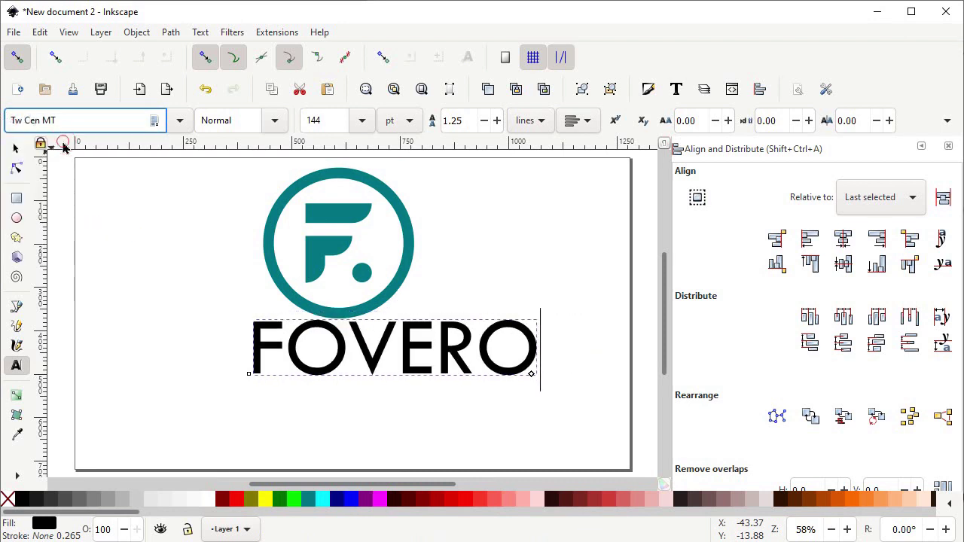
pyautogui.click(267, 121)
pyautogui.click(244, 187)
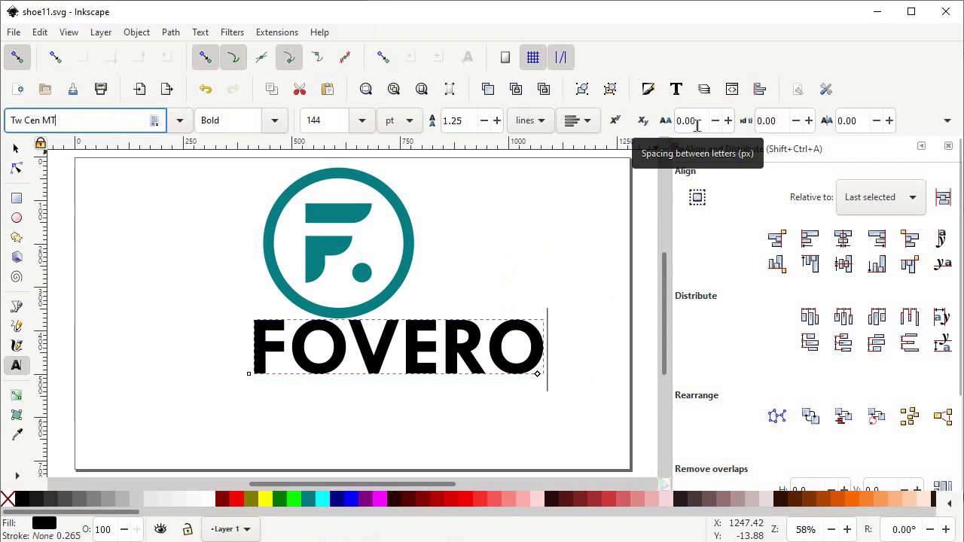
# Set the FOVERO text's letter spacing to 10 px.
pyautogui.click(697, 120)
pyautogui.tripleClick(682, 120)
pyautogui.write('10')
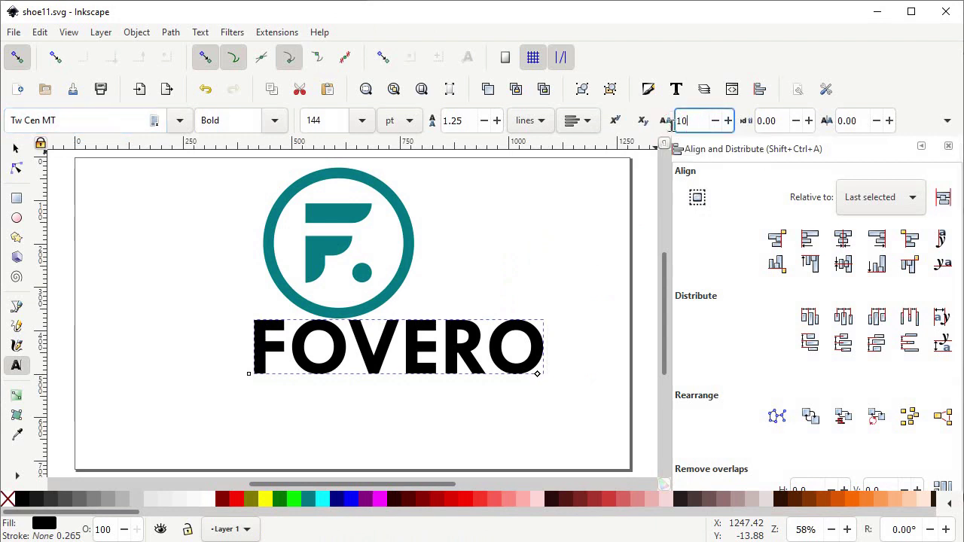
pyautogui.press('Return')
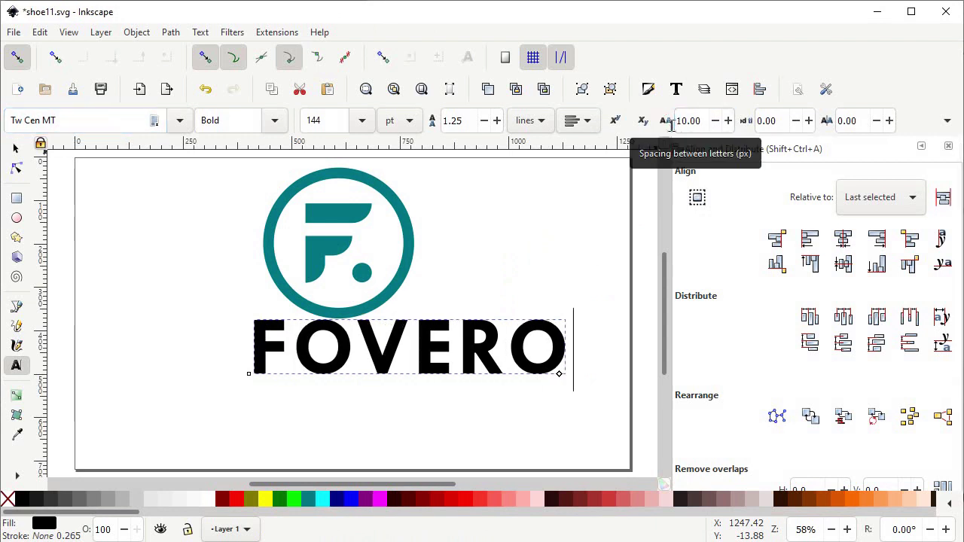
# Centre the emblem horizontally over the FOVERO text, move both to about X 223, Y 31 px, and deselect them.
pyautogui.press('F1')
pyautogui.moveTo(127, 423); pyautogui.dragTo(627, 167)
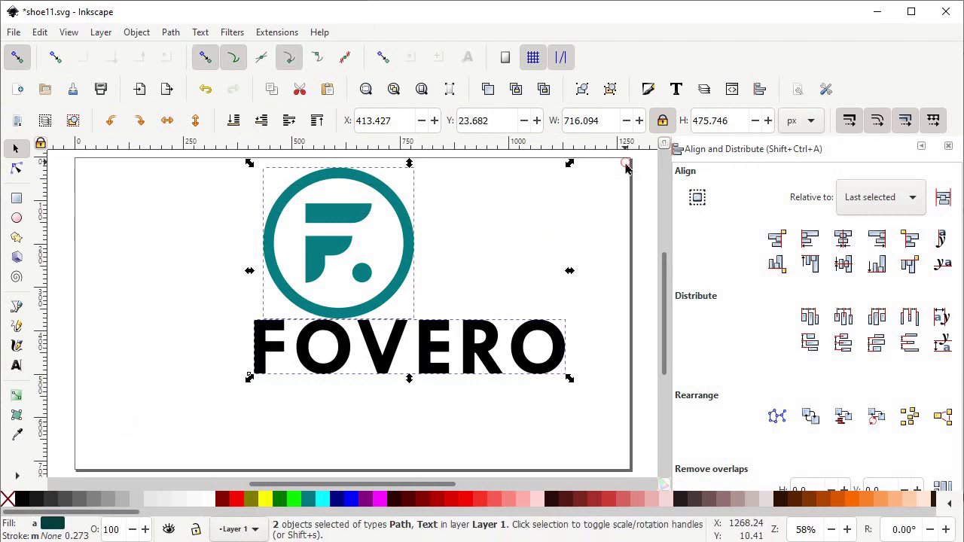
pyautogui.click(848, 246)
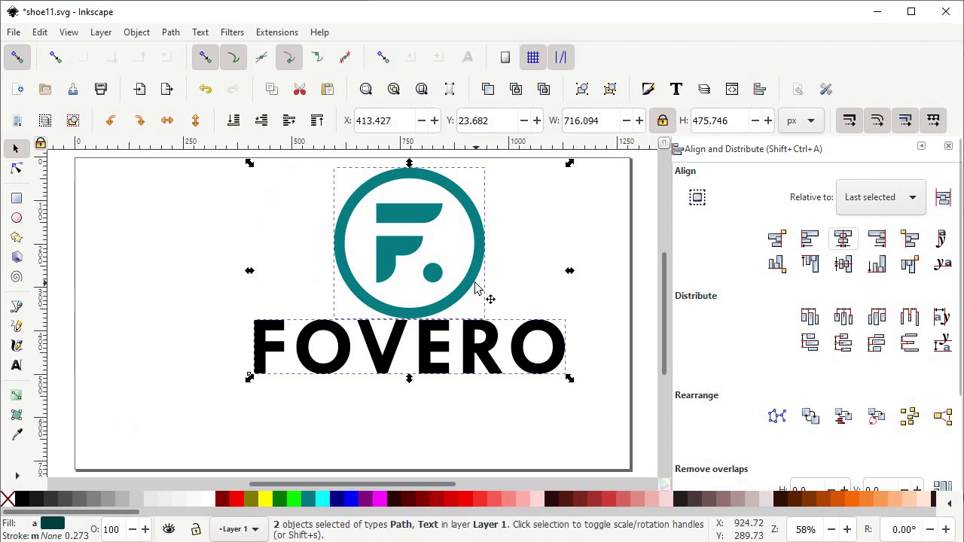
pyautogui.moveTo(475, 287); pyautogui.dragTo(388, 289)
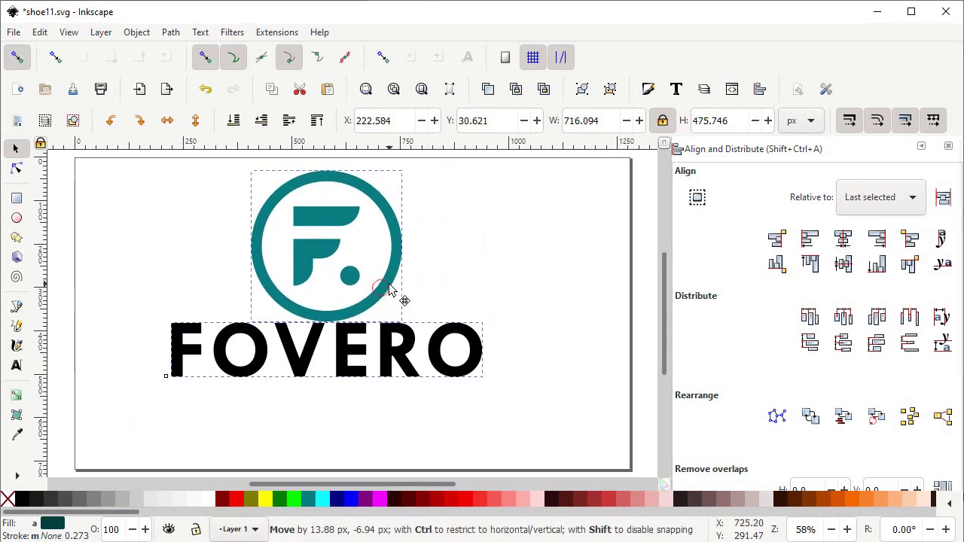
pyautogui.click(495, 283)
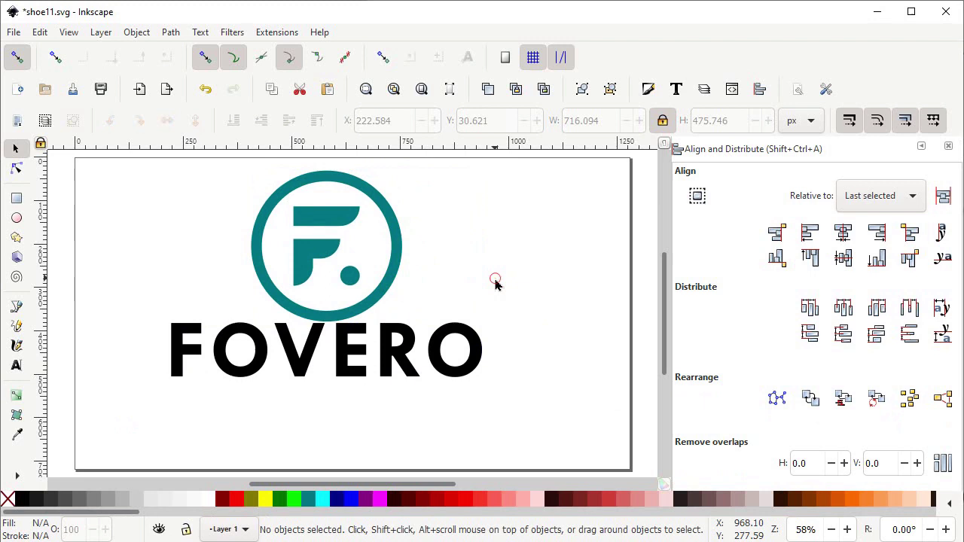
# Move the FOVERO text straight down to leave a gap below the emblem and scale it uniformly to about two thirds of its size.
pyautogui.keyDown('ctrl'); pyautogui.click(405, 349); pyautogui.keyUp('ctrl')
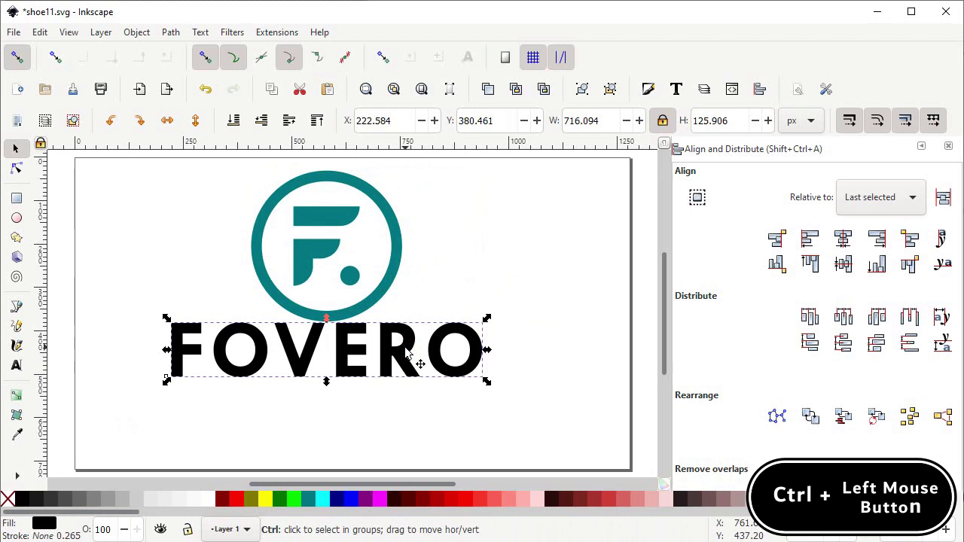
pyautogui.moveTo(405, 348); pyautogui.dragTo(405, 366)
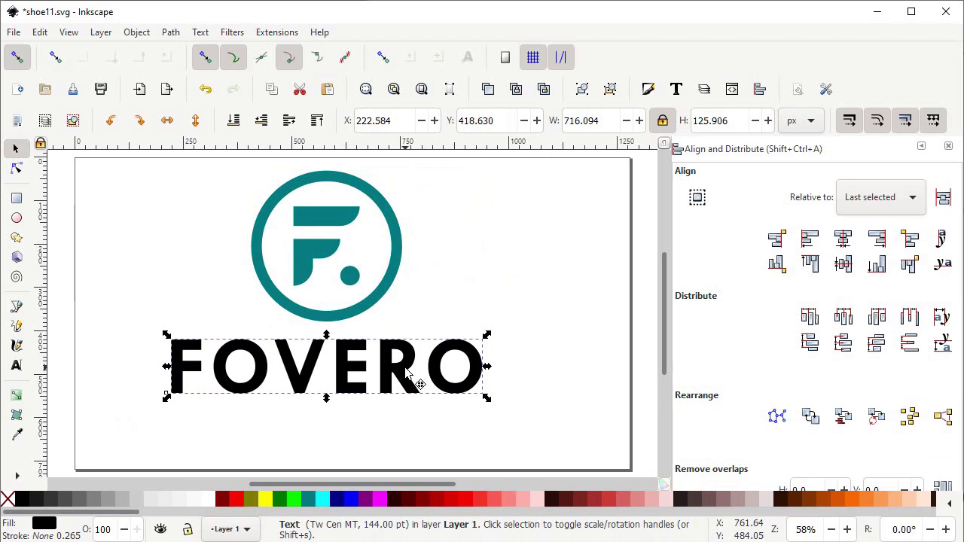
pyautogui.press('ctrl')
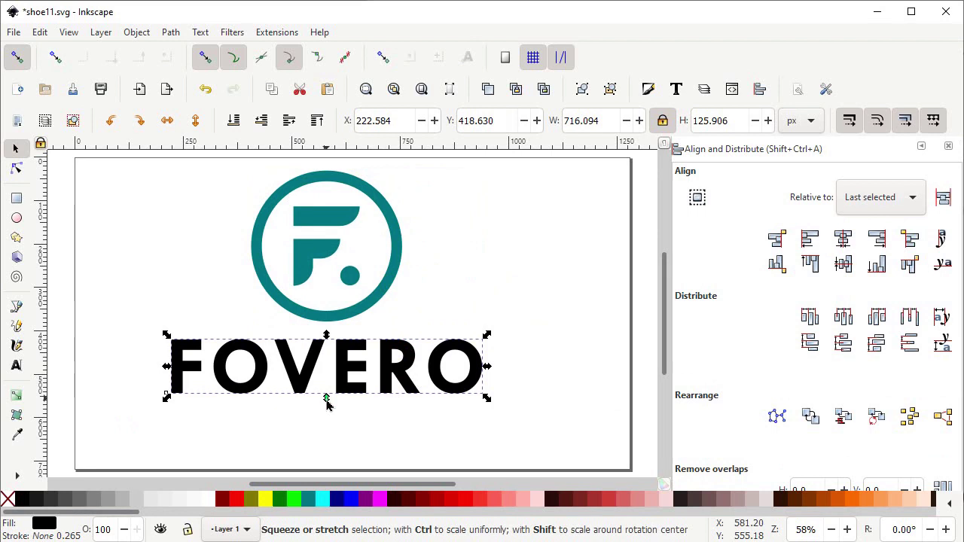
pyautogui.moveTo(326, 402); pyautogui.dragTo(327, 388)
# Add a new text line reading point below the FOVERO wordmark at 30 pt.
pyautogui.click(15, 366)
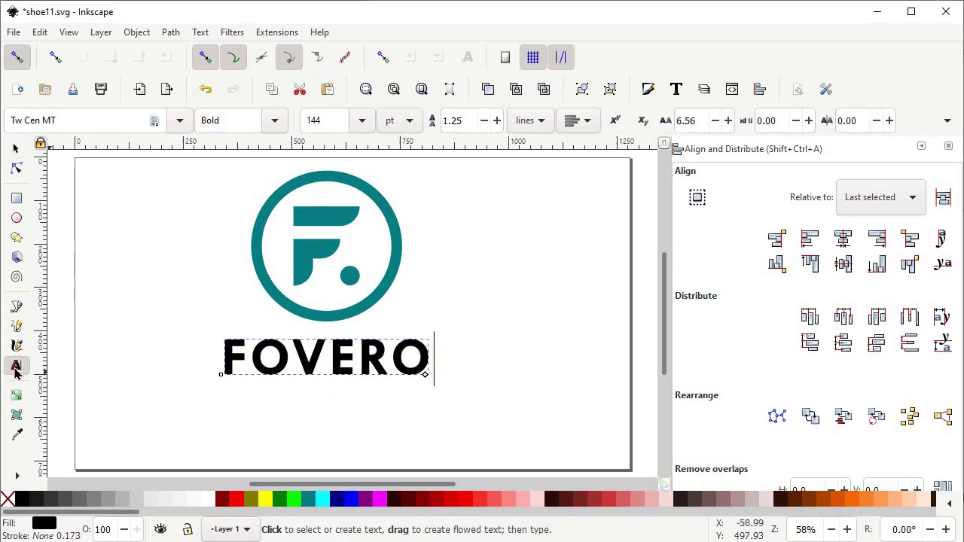
pyautogui.press('Escape')
pyautogui.click(289, 427)
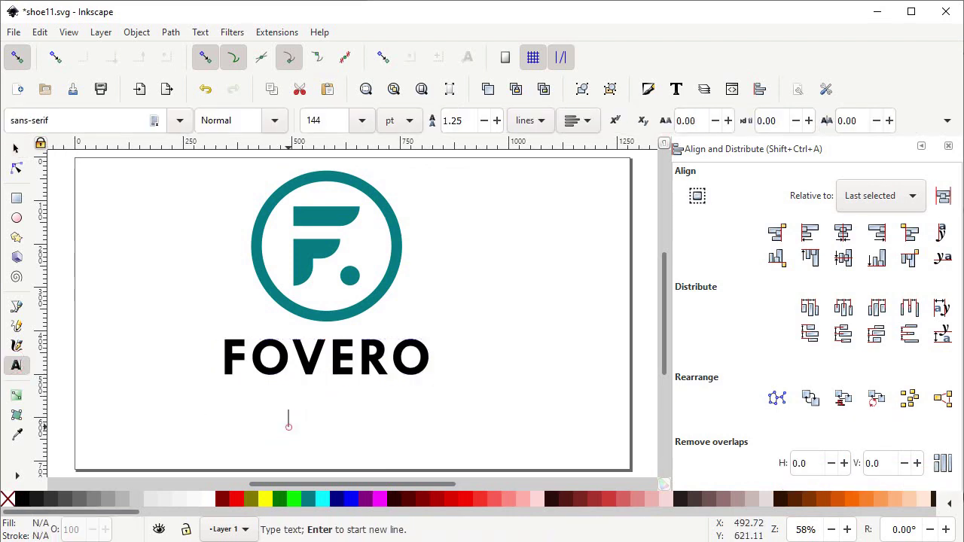
pyautogui.write('point')
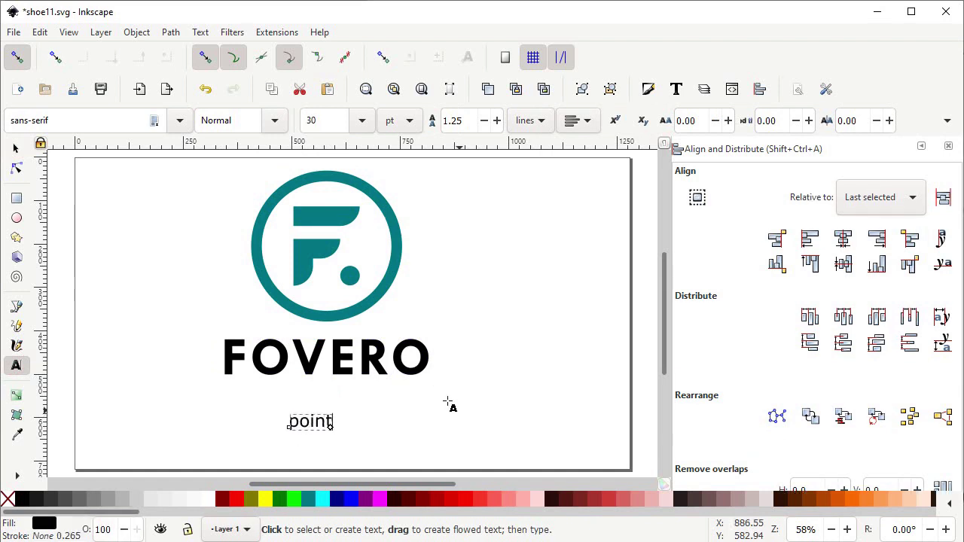
# Set the point text's font to Segoe Script.
pyautogui.moveTo(76, 120); pyautogui.dragTo(3, 120)
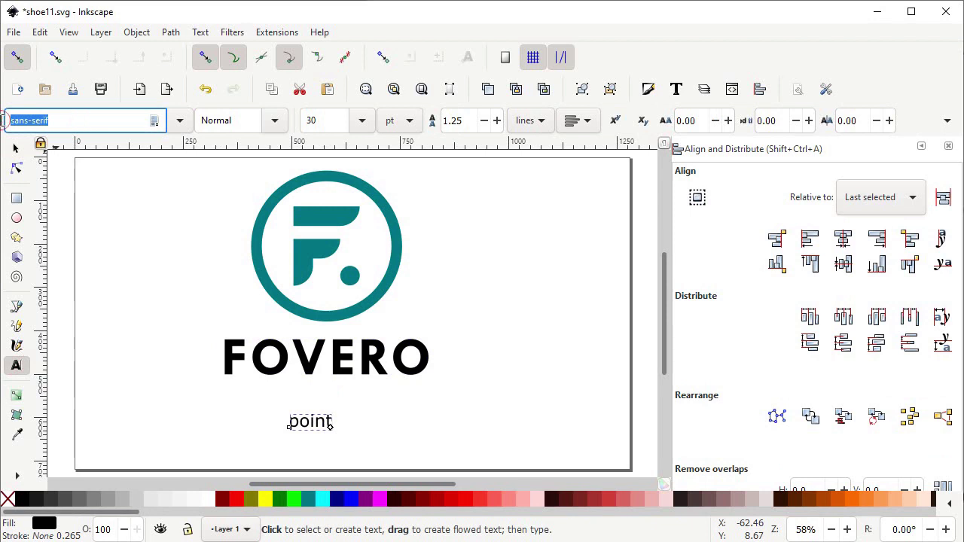
pyautogui.write('seg')
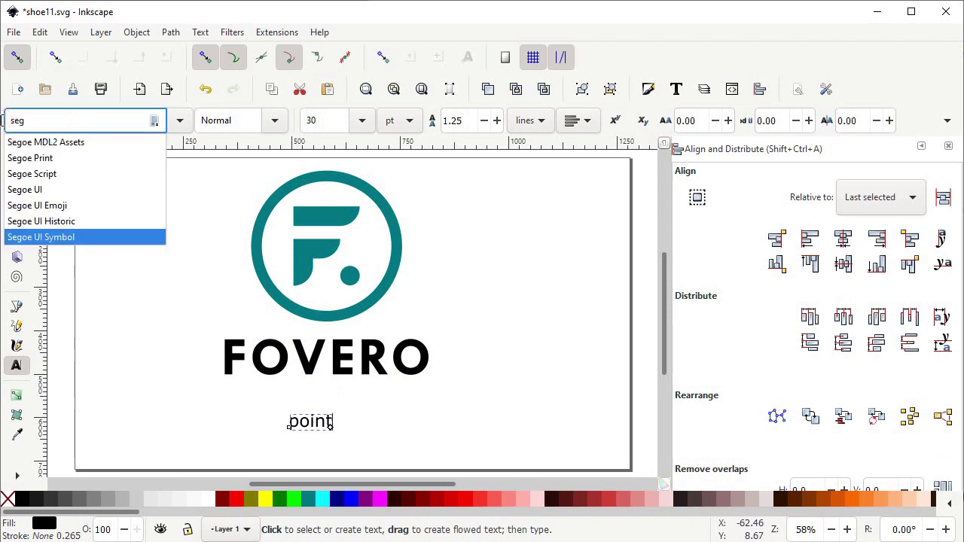
pyautogui.click(67, 174)
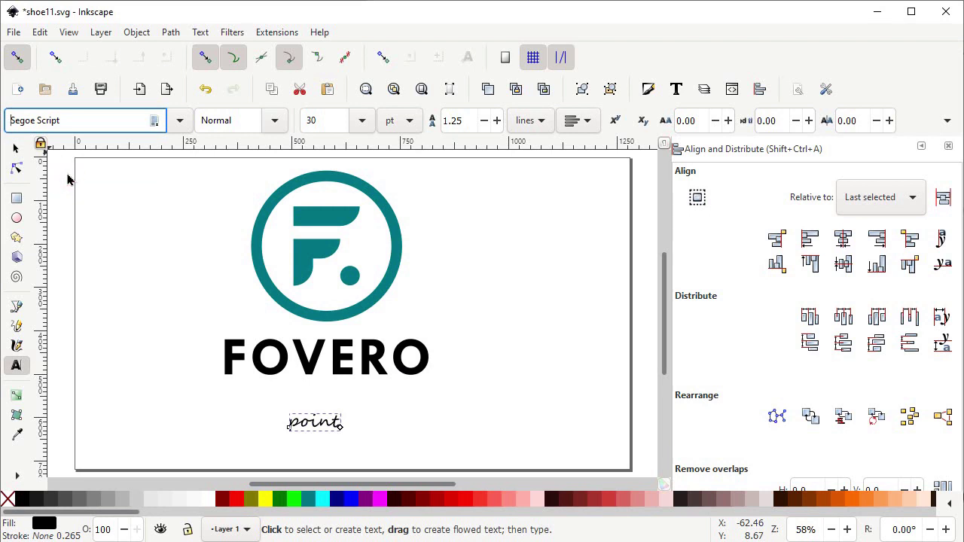
# Scale the point text uniformly to about twice its size and place it just below the middle of the FOVERO text.
pyautogui.click(15, 148)
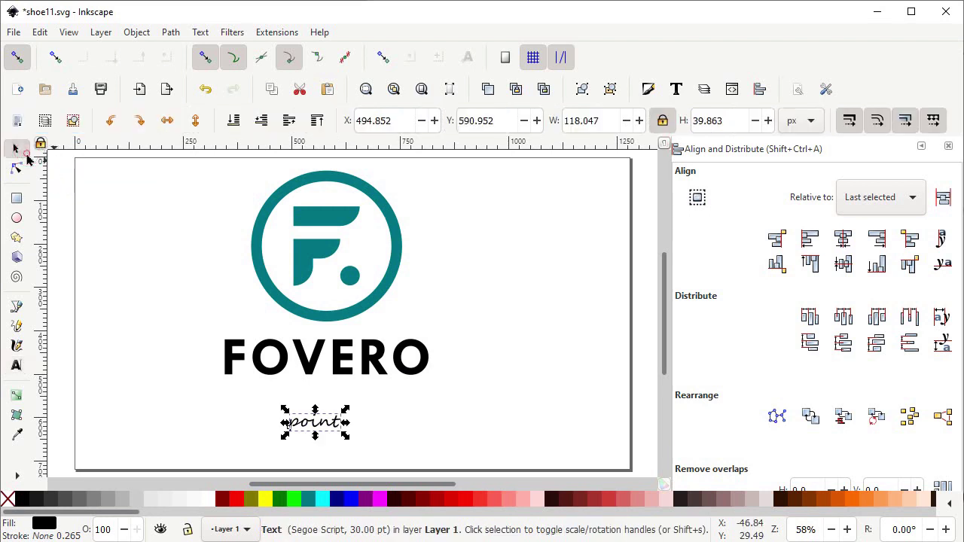
pyautogui.keyDown('ctrl'); pyautogui.click(461, 381); pyautogui.keyUp('ctrl')
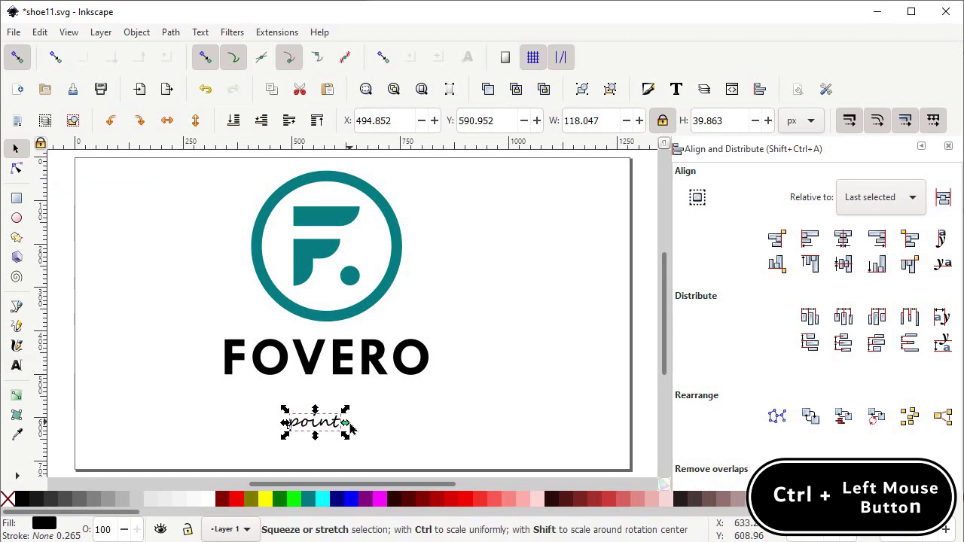
pyautogui.moveTo(350, 425); pyautogui.dragTo(371, 413)
# Centre the emblem and both text lines on a common vertical axis, and move the two text lines straight down about 14 px.
pyautogui.moveTo(185, 456); pyautogui.dragTo(484, 154)
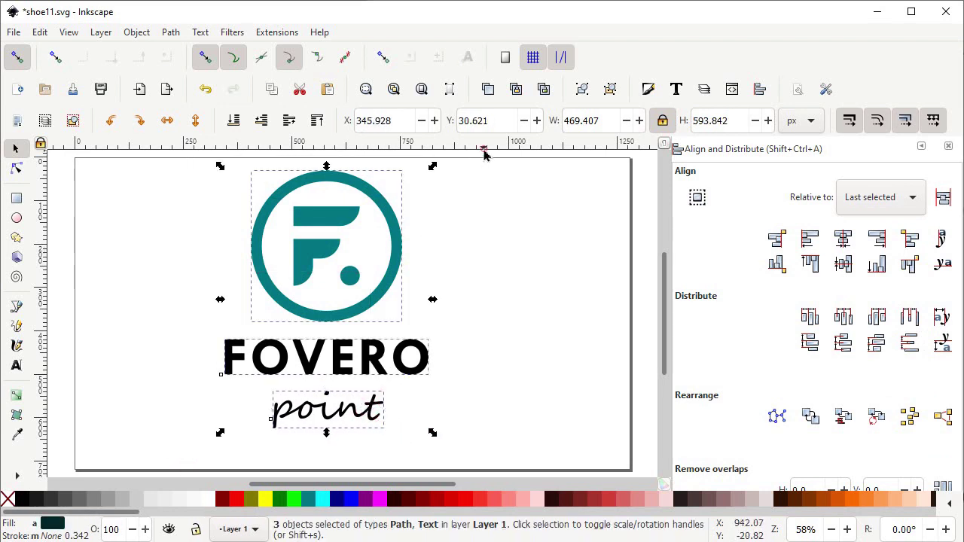
pyautogui.click(834, 247)
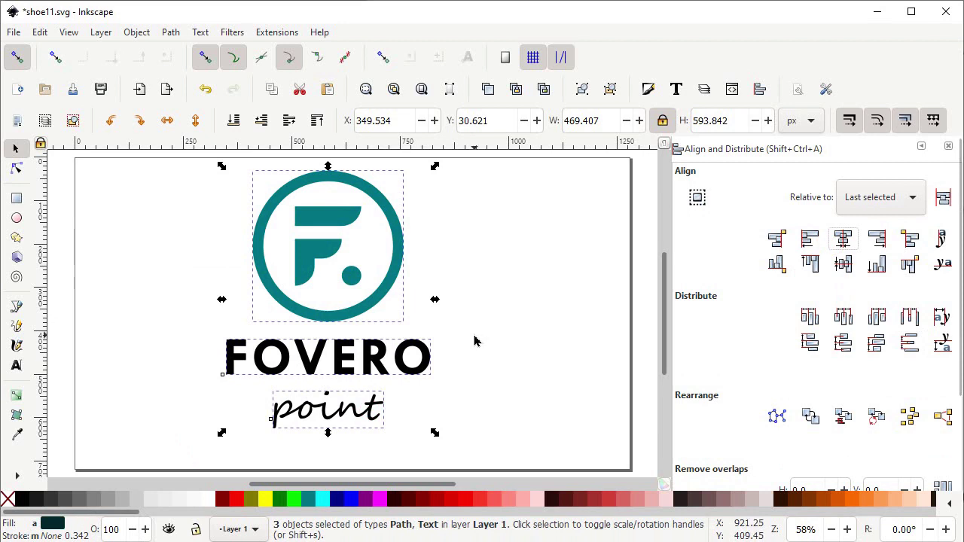
pyautogui.moveTo(467, 334); pyautogui.dragTo(185, 473)
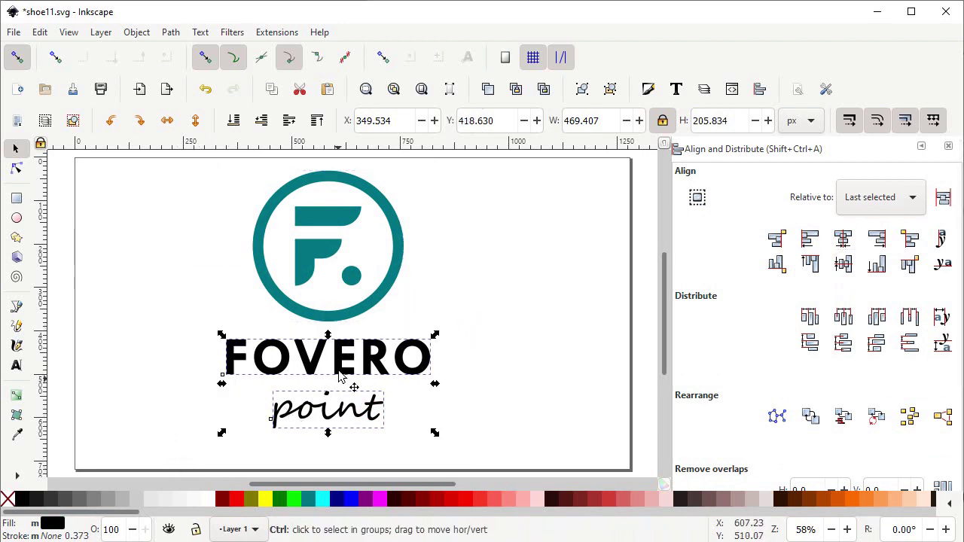
pyautogui.moveTo(339, 360); pyautogui.dragTo(340, 368)
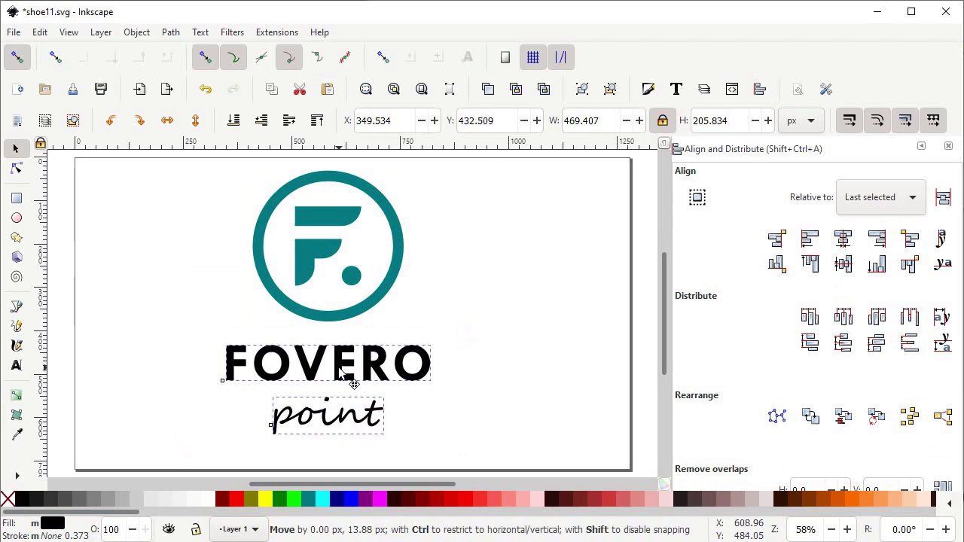
# Combine the emblem, the FOVERO text and the point text into a single path.
pyautogui.moveTo(161, 445); pyautogui.dragTo(486, 159)
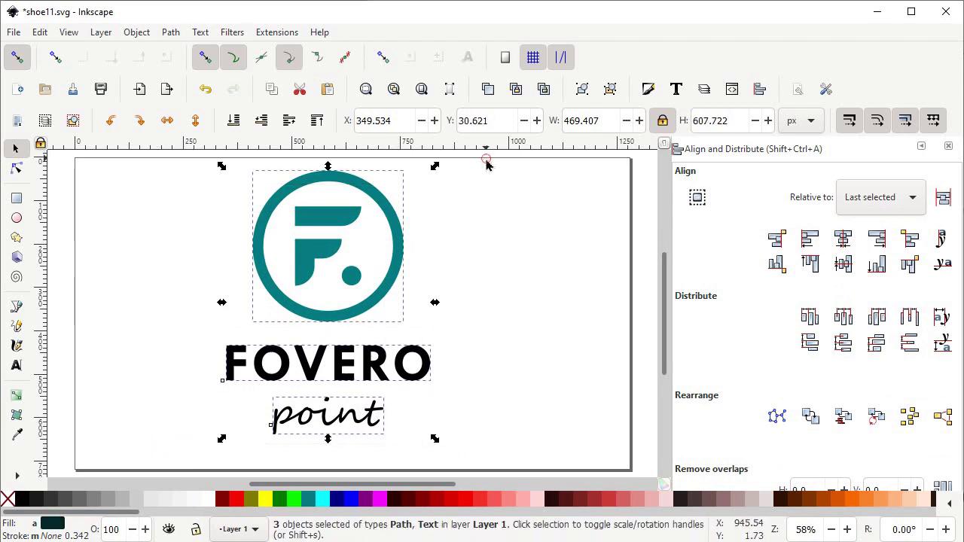
pyautogui.click(170, 31)
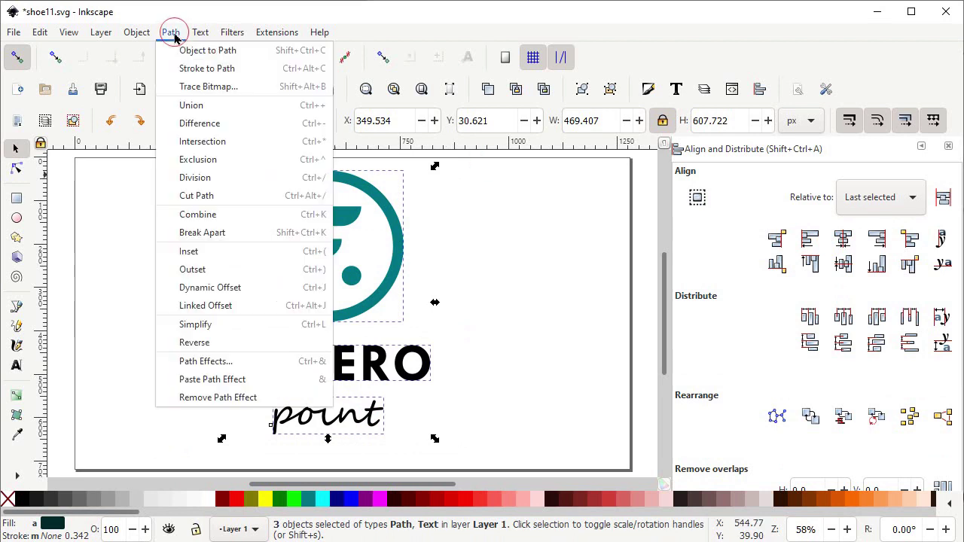
pyautogui.click(209, 224)
# Scale the combined logo proportionally to a width of 250 px.
pyautogui.doubleClick(603, 119)
pyautogui.write('250')
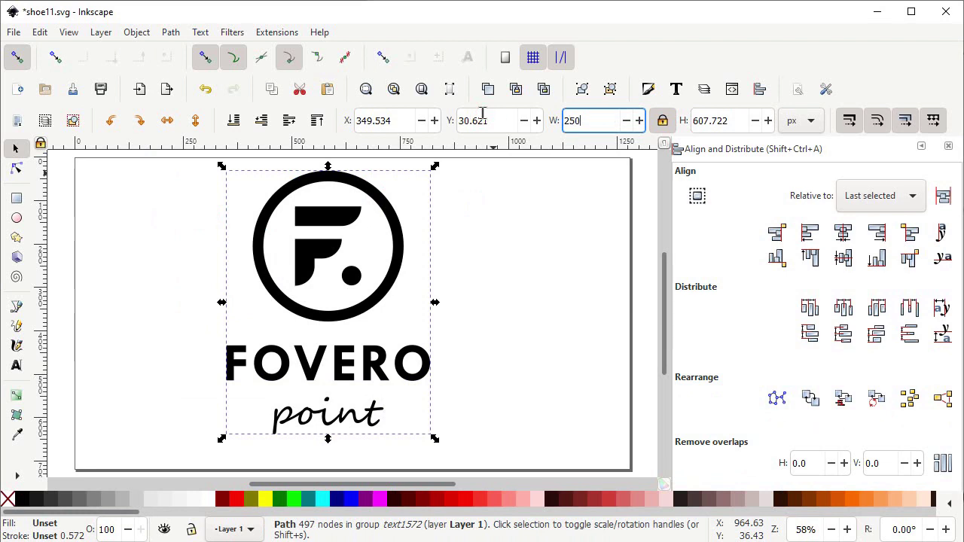
pyautogui.press('Return')
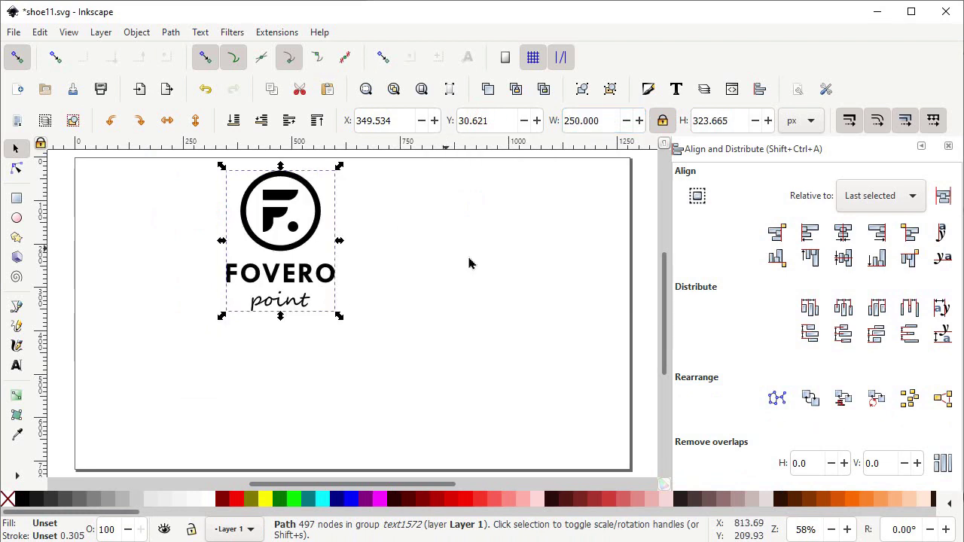
# Centre the combined logo horizontally and vertically relative to the page.
pyautogui.click(873, 198)
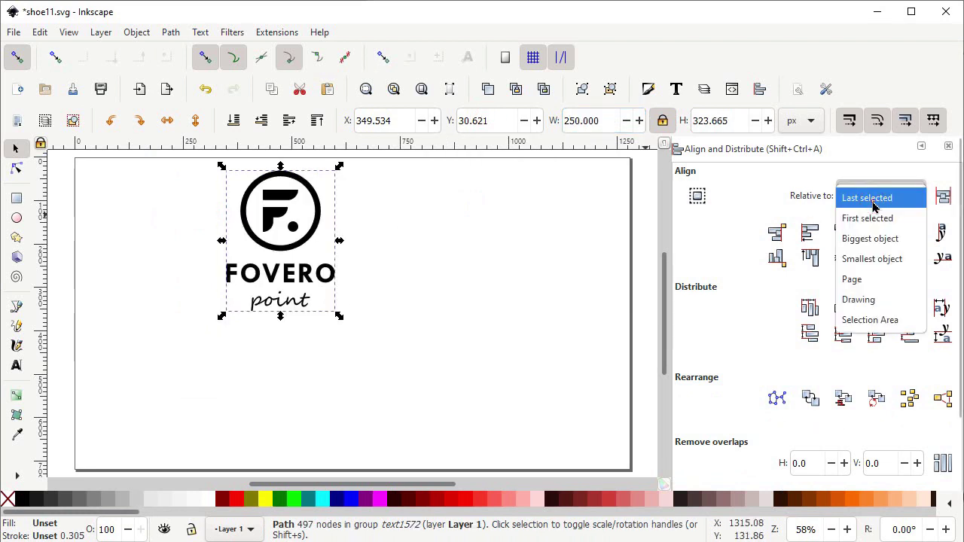
pyautogui.click(864, 279)
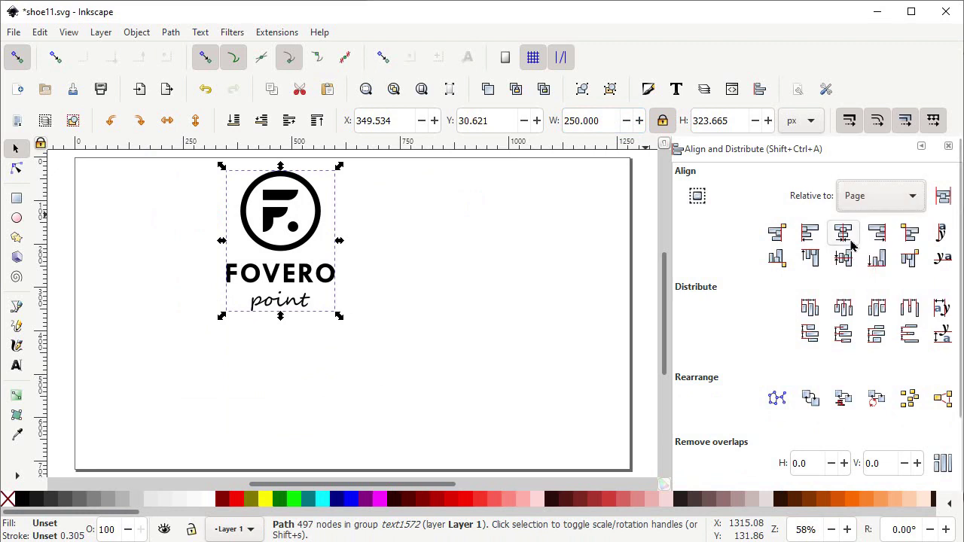
pyautogui.click(849, 238)
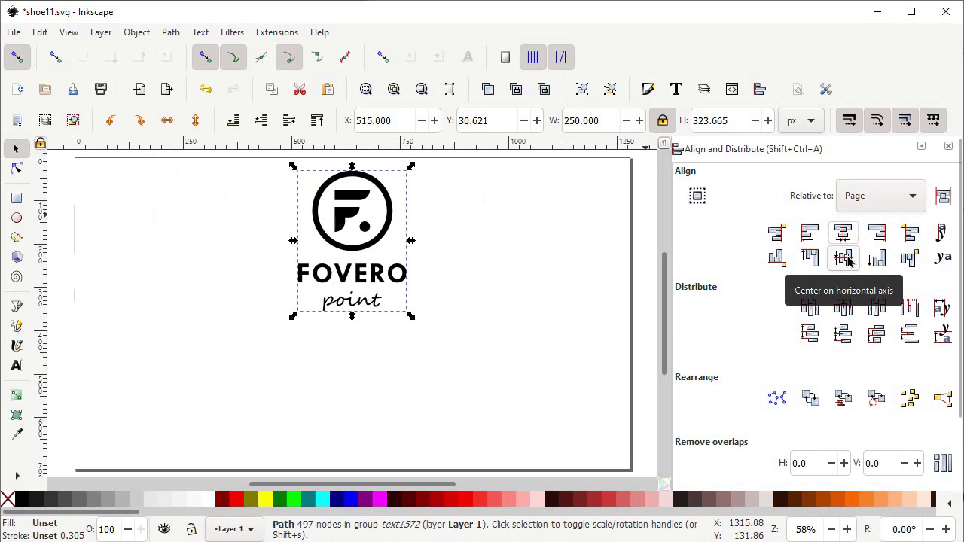
pyautogui.click(845, 258)
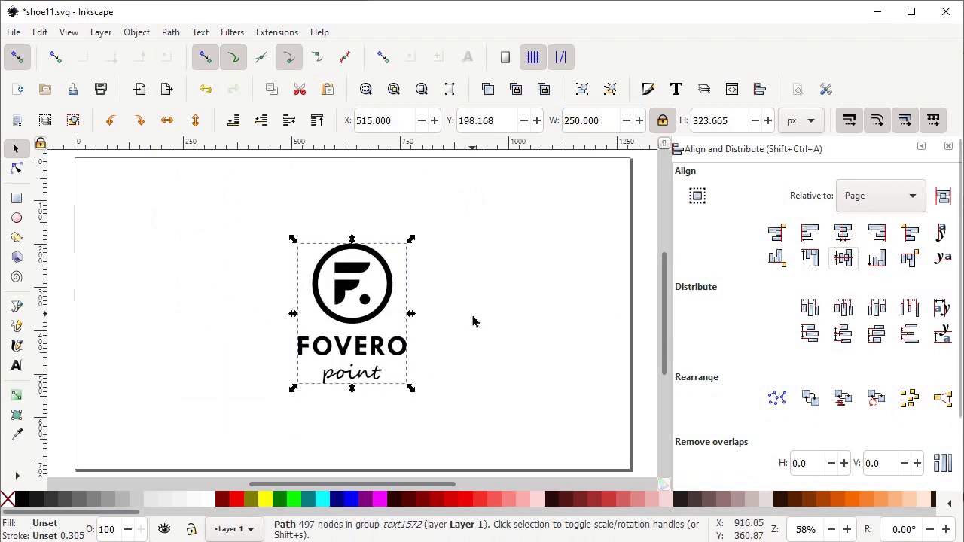